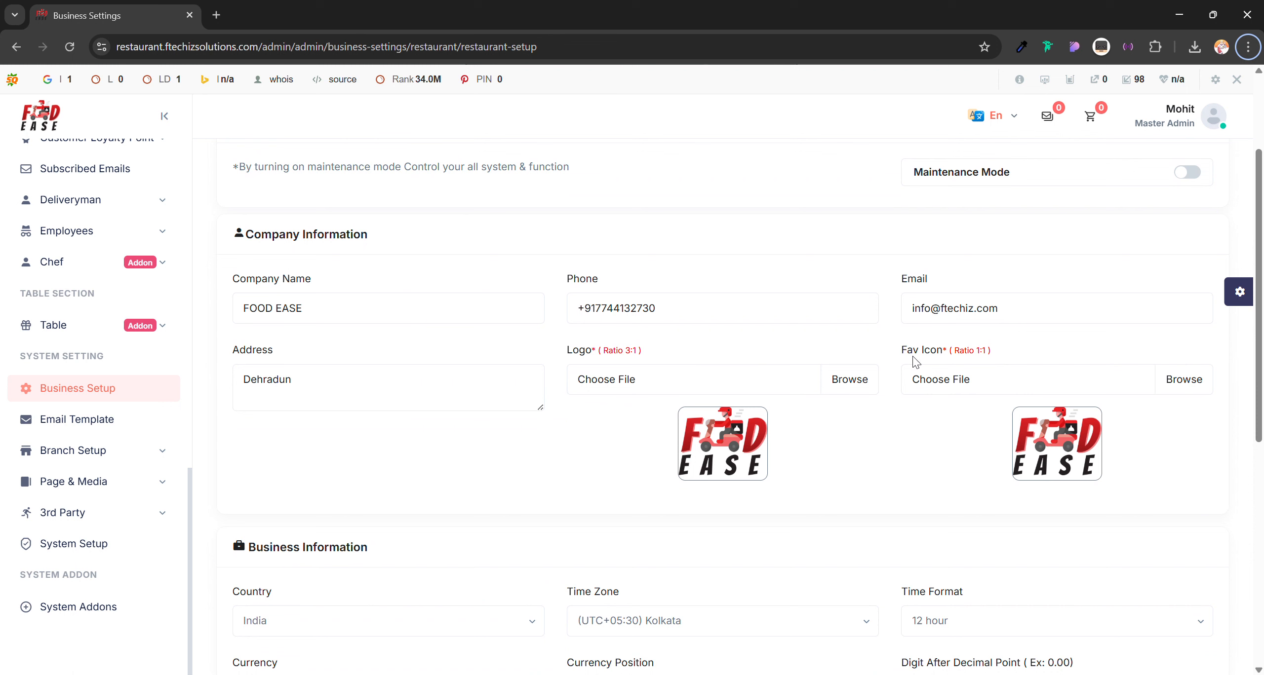
Review the Business Settings page, covering company information, business information, order options and the full footer description text
scroll(990, 358, down, 3)
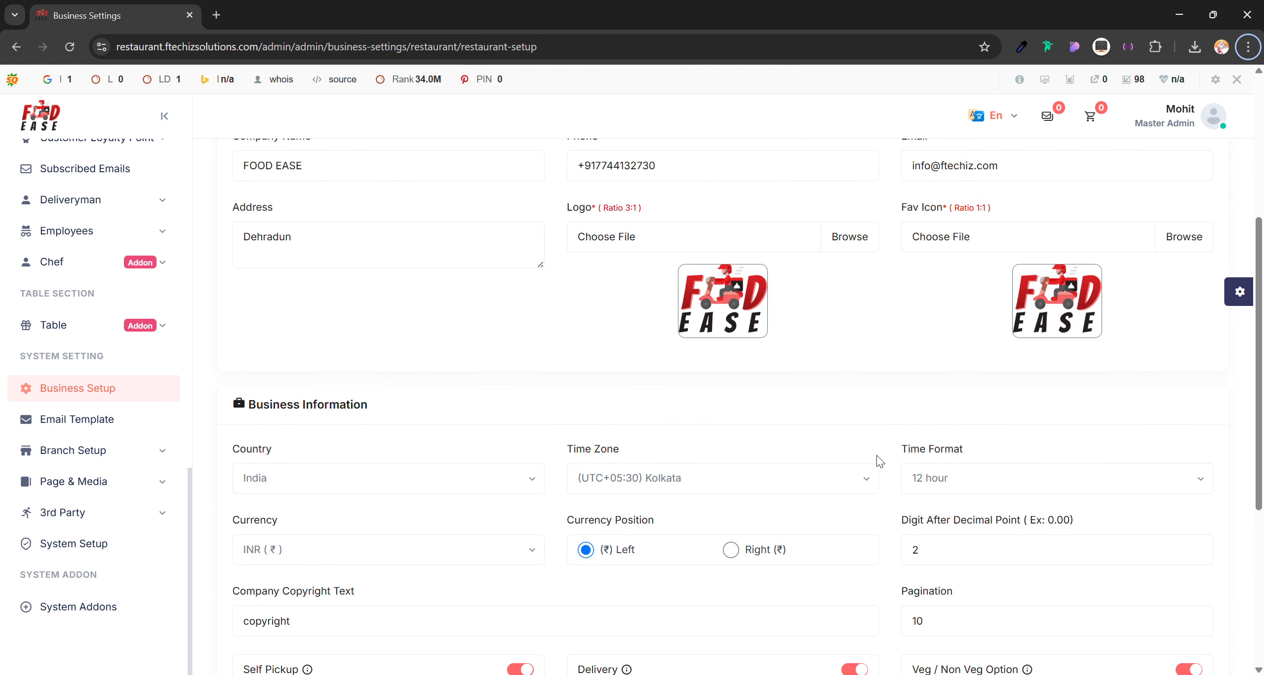
scroll(446, 319, down, 4)
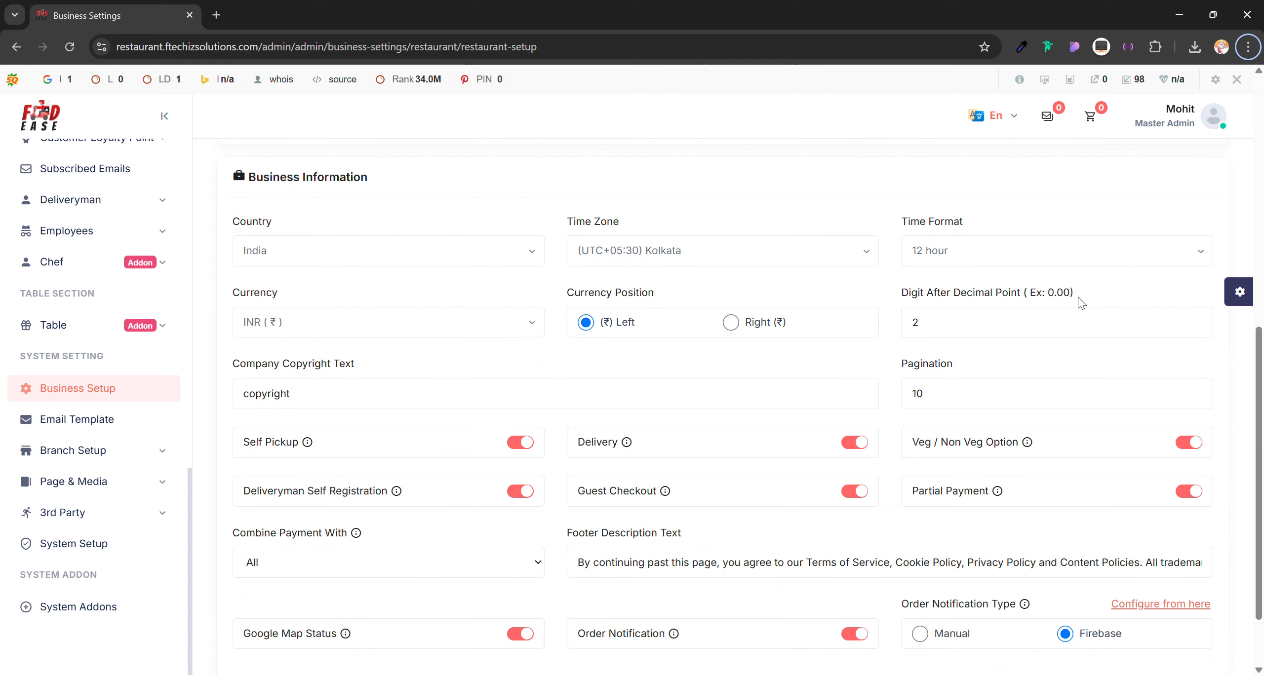
scroll(421, 349, down, 2)
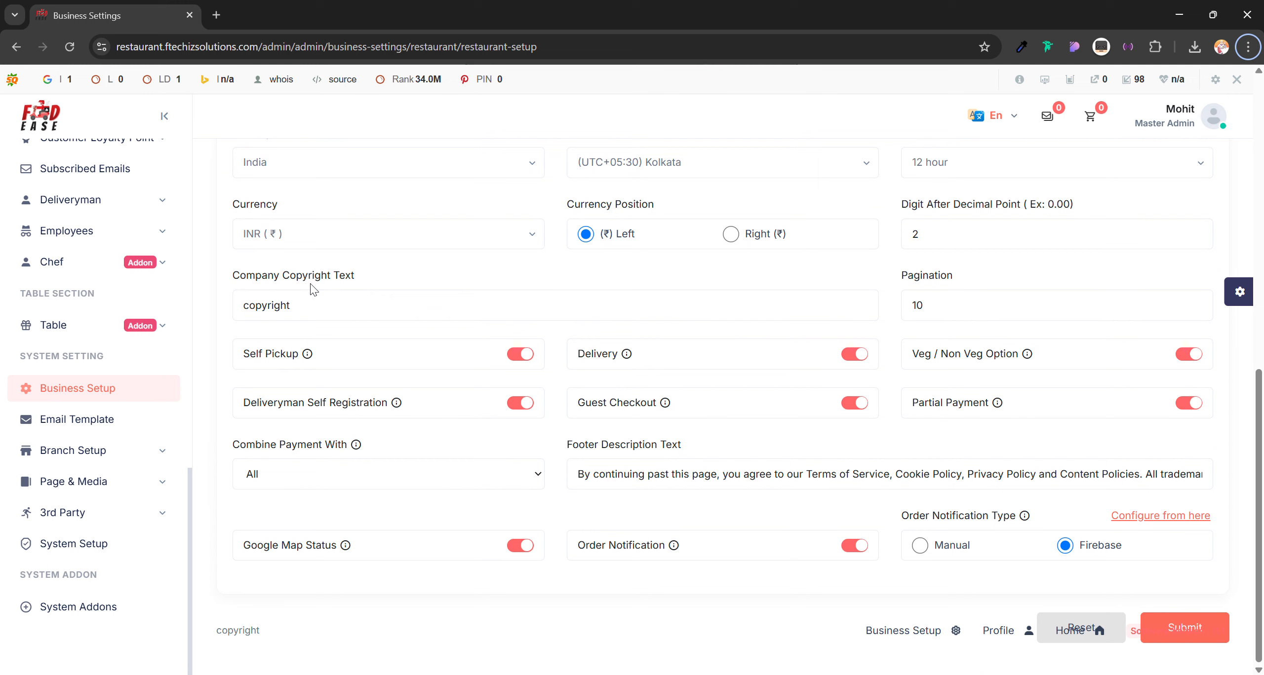
click(333, 313)
click(390, 329)
click(363, 469)
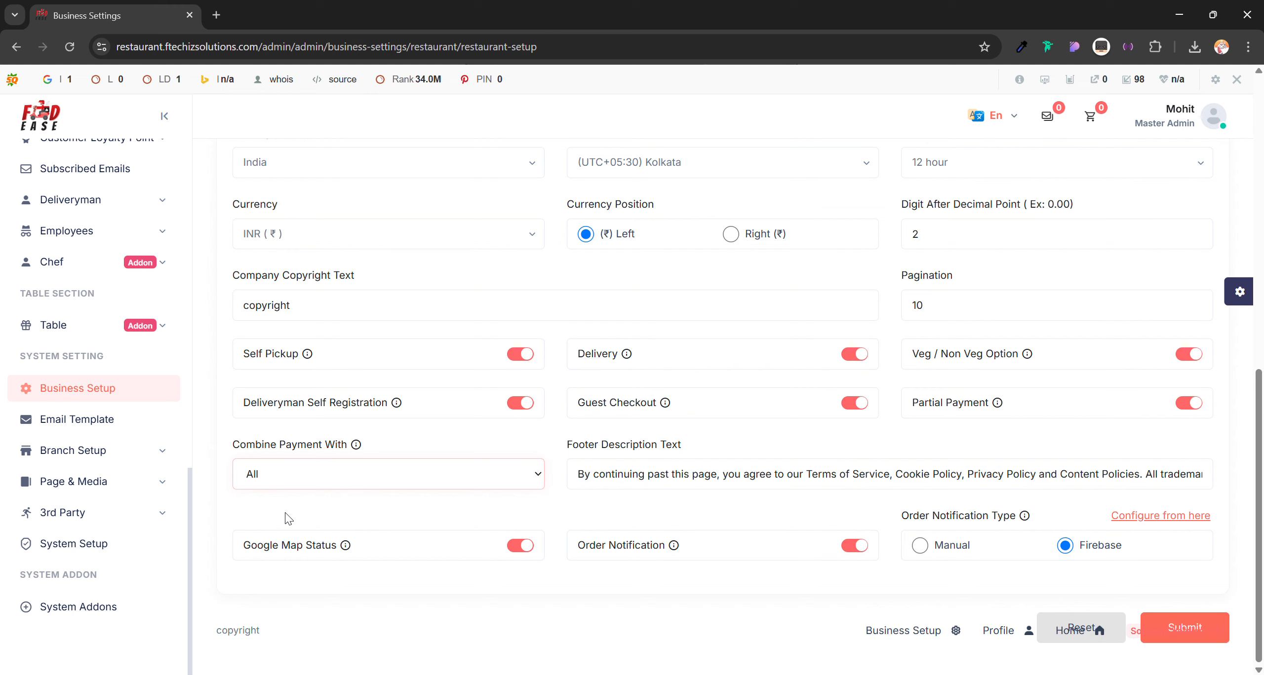
click(566, 507)
drag(580, 474, 1209, 493)
click(1209, 494)
scroll(694, 553, up, 3)
scroll(708, 451, down, 3)
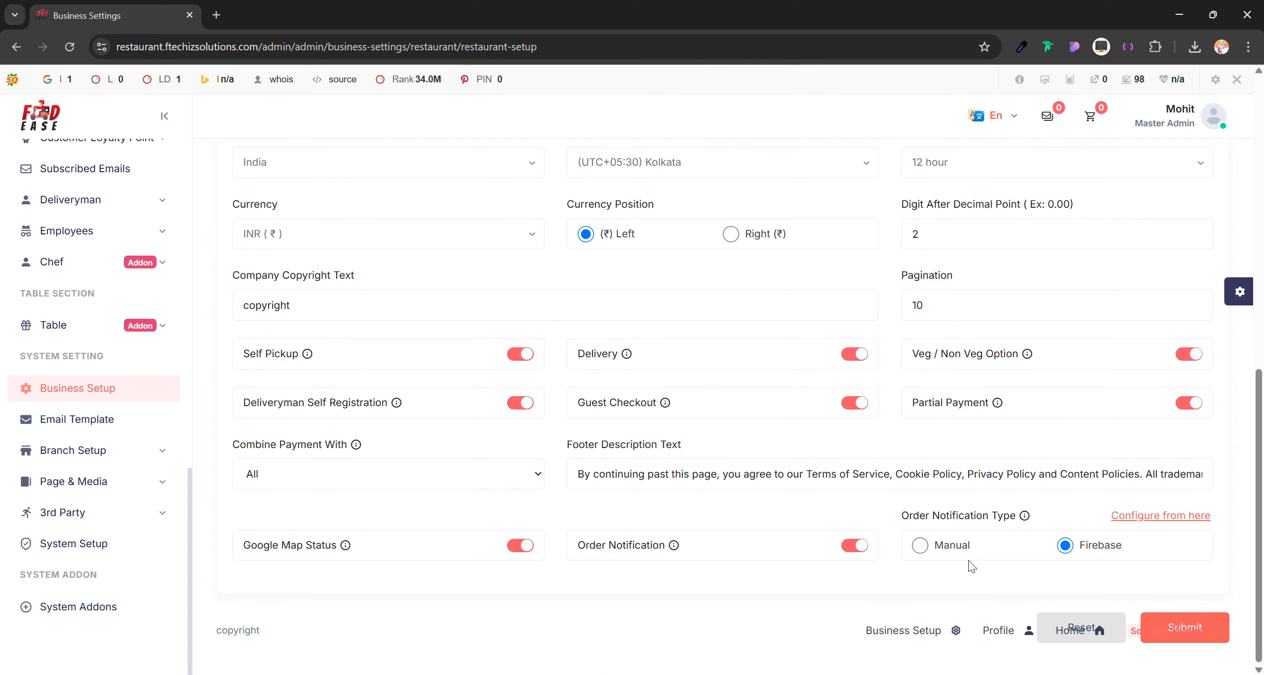
scroll(767, 521, up, 15)
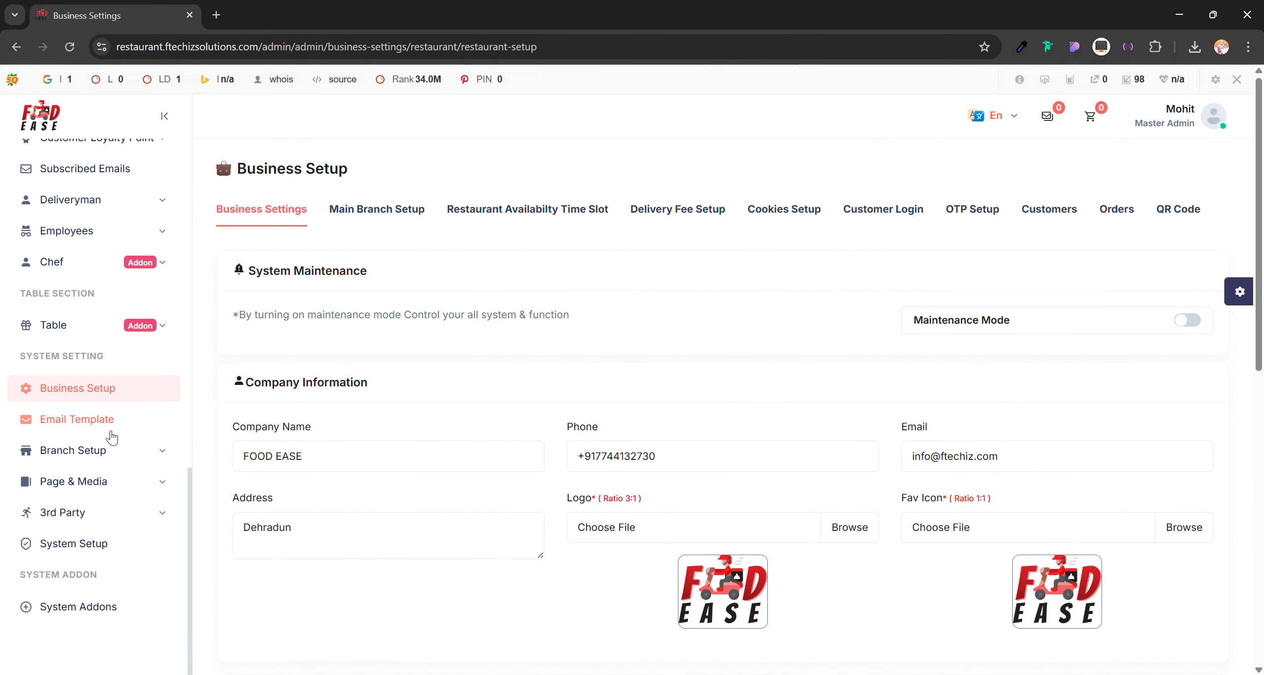
Open the Main Branch Setup and review its branch information and store location settings
click(370, 211)
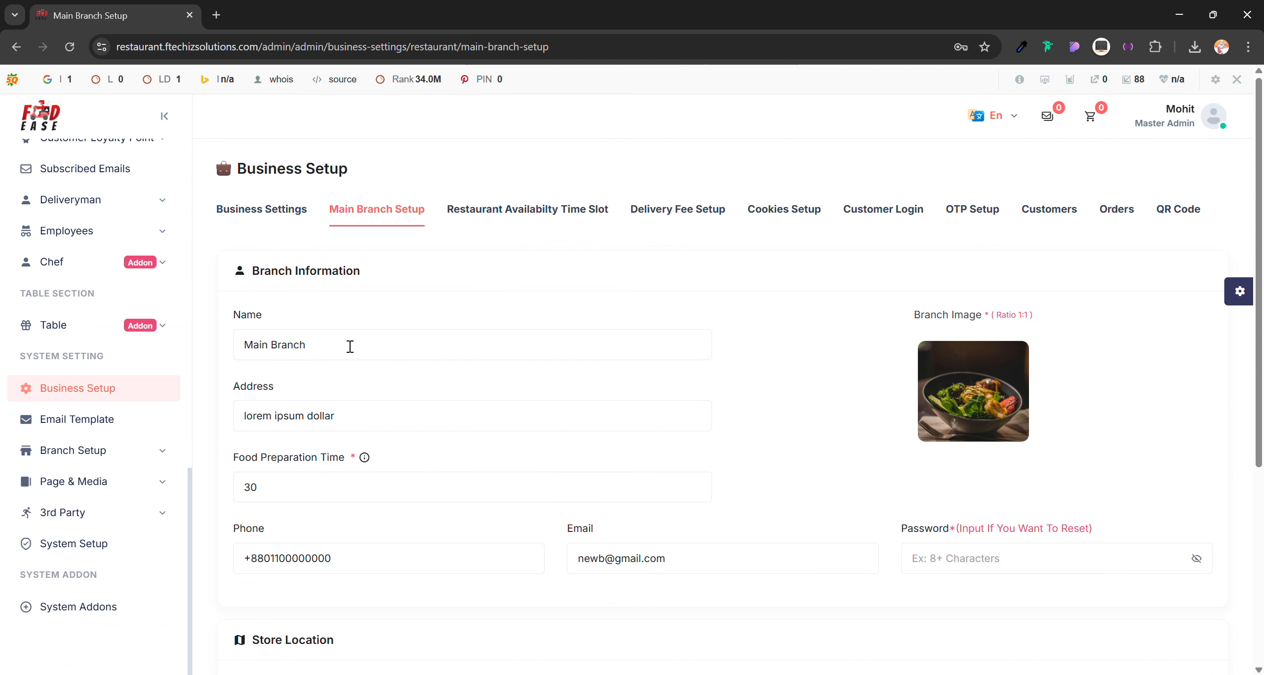
scroll(324, 428, down, 5)
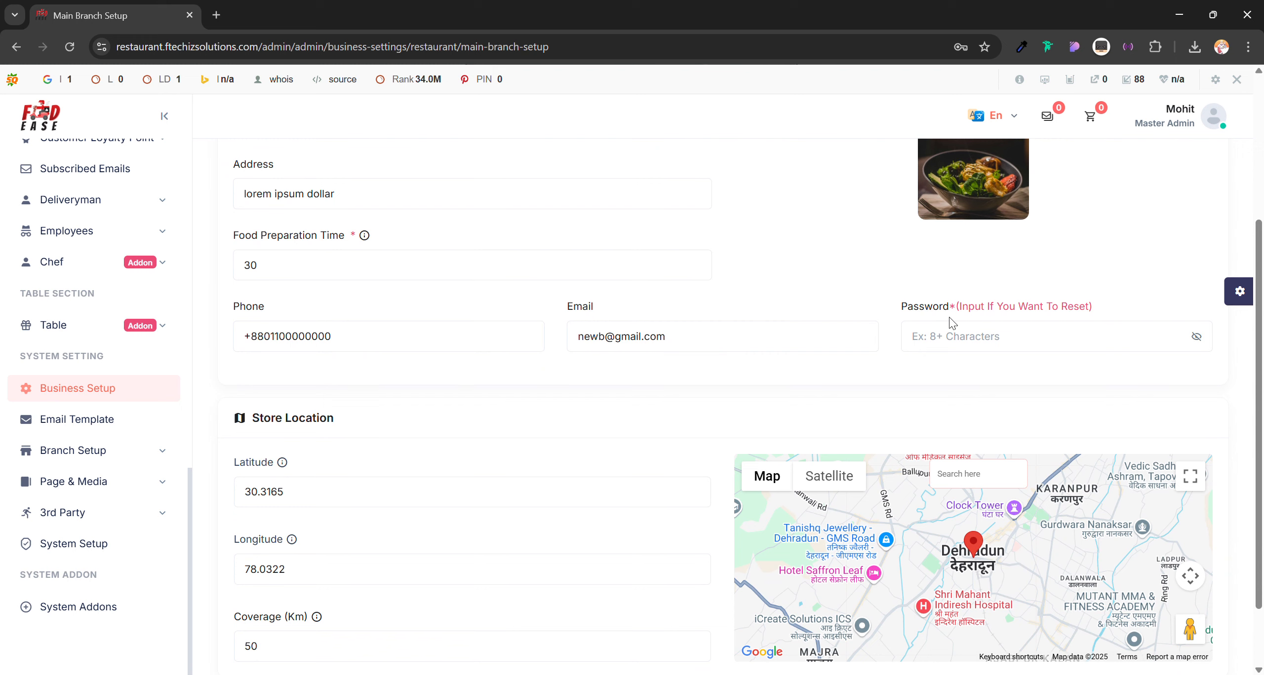
scroll(686, 375, down, 2)
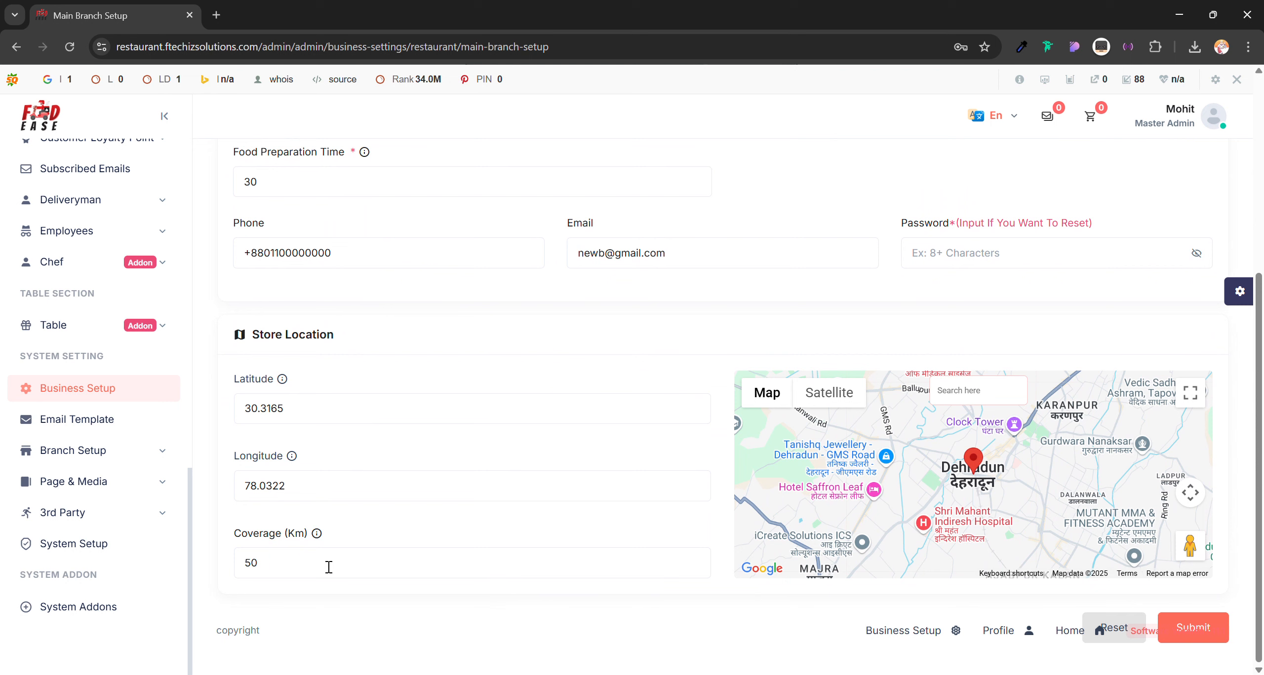
scroll(952, 439, up, 2)
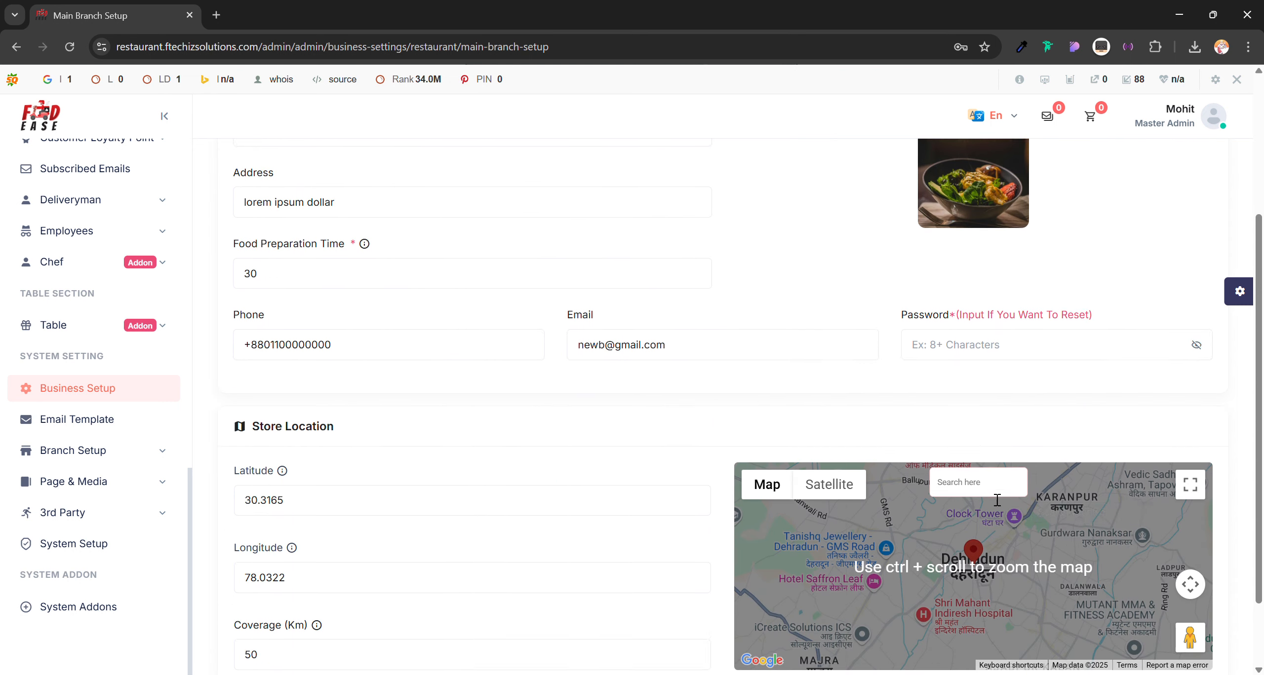
scroll(997, 500, down, 2)
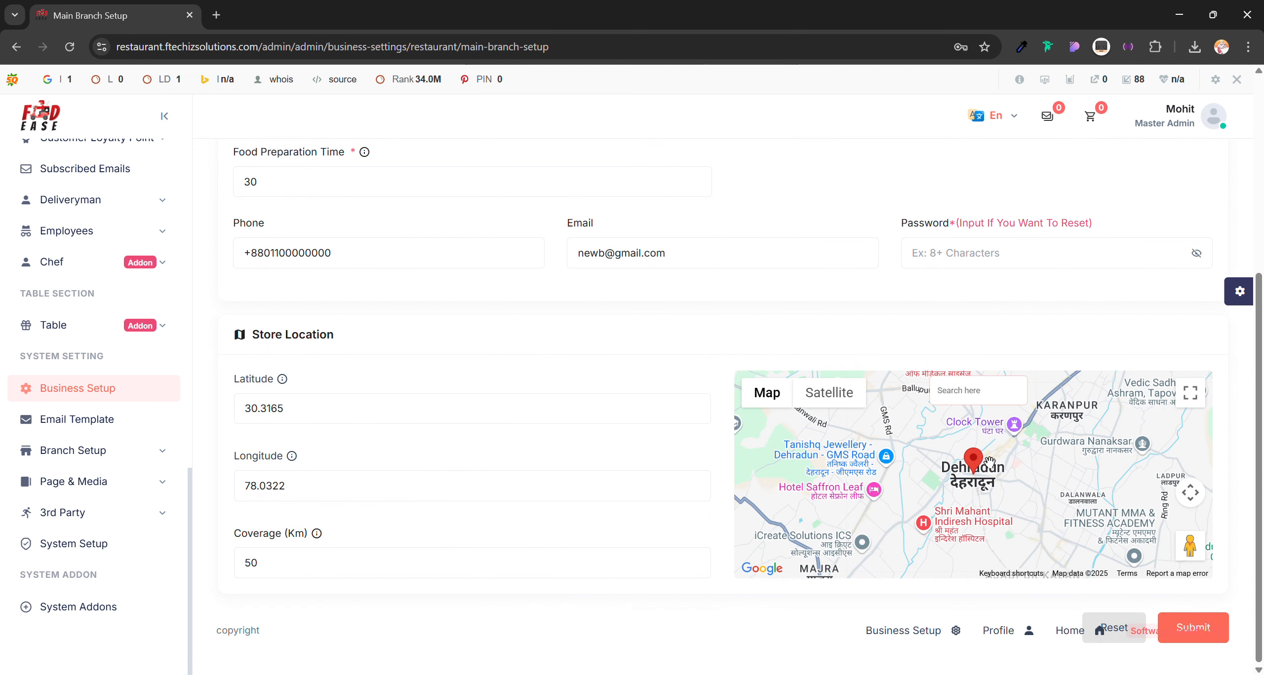
Shift the main branch's store location slightly on the Dehradun map to update its latitude and longitude
drag(980, 474, 997, 477)
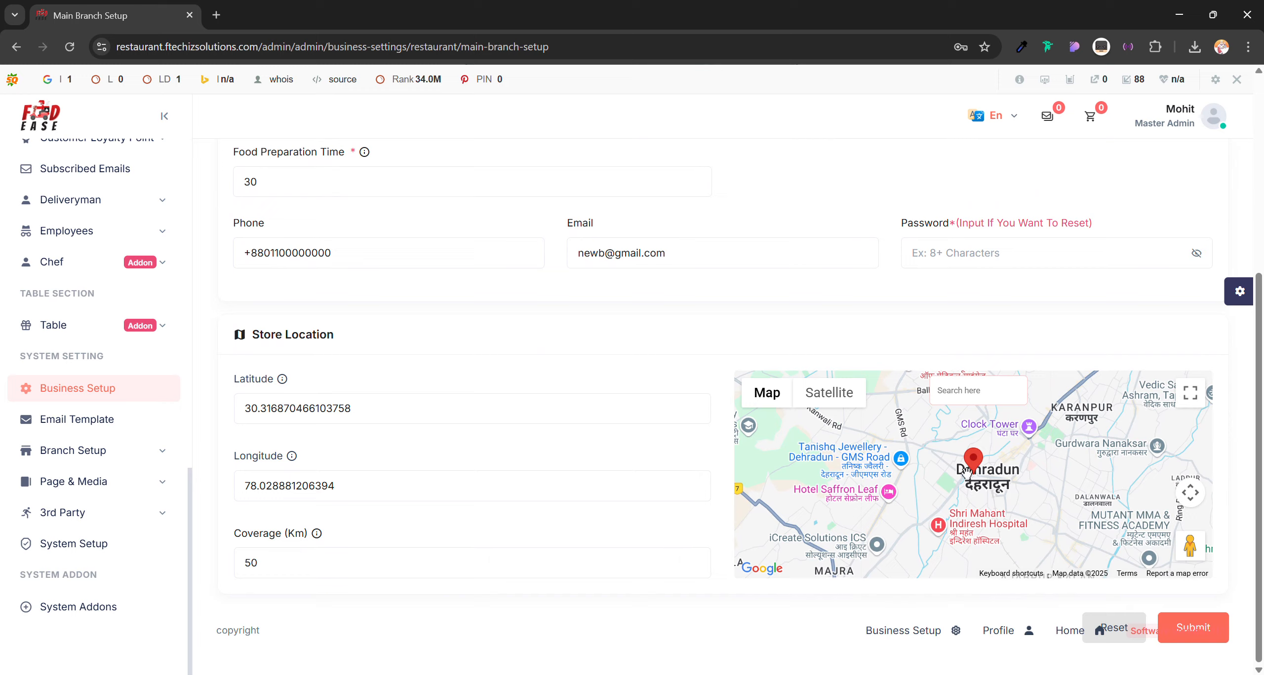
scroll(980, 487, up, 1)
scroll(980, 487, down, 1)
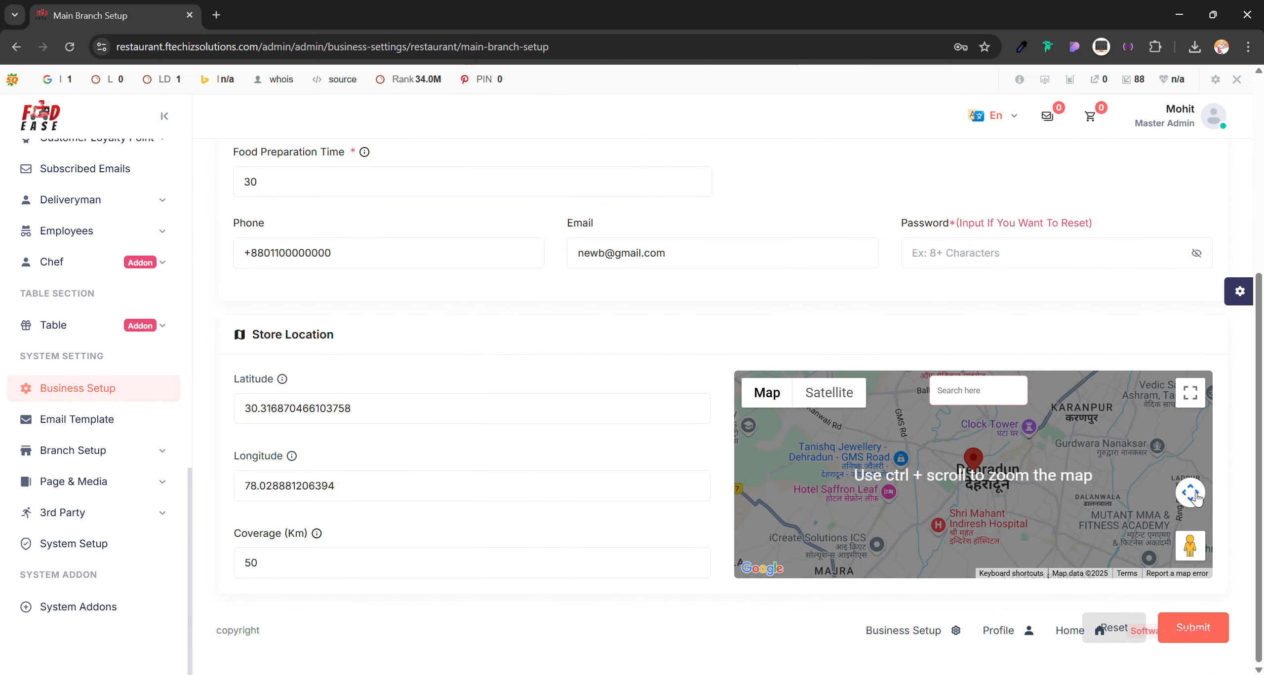
click(1196, 499)
drag(979, 498, 976, 487)
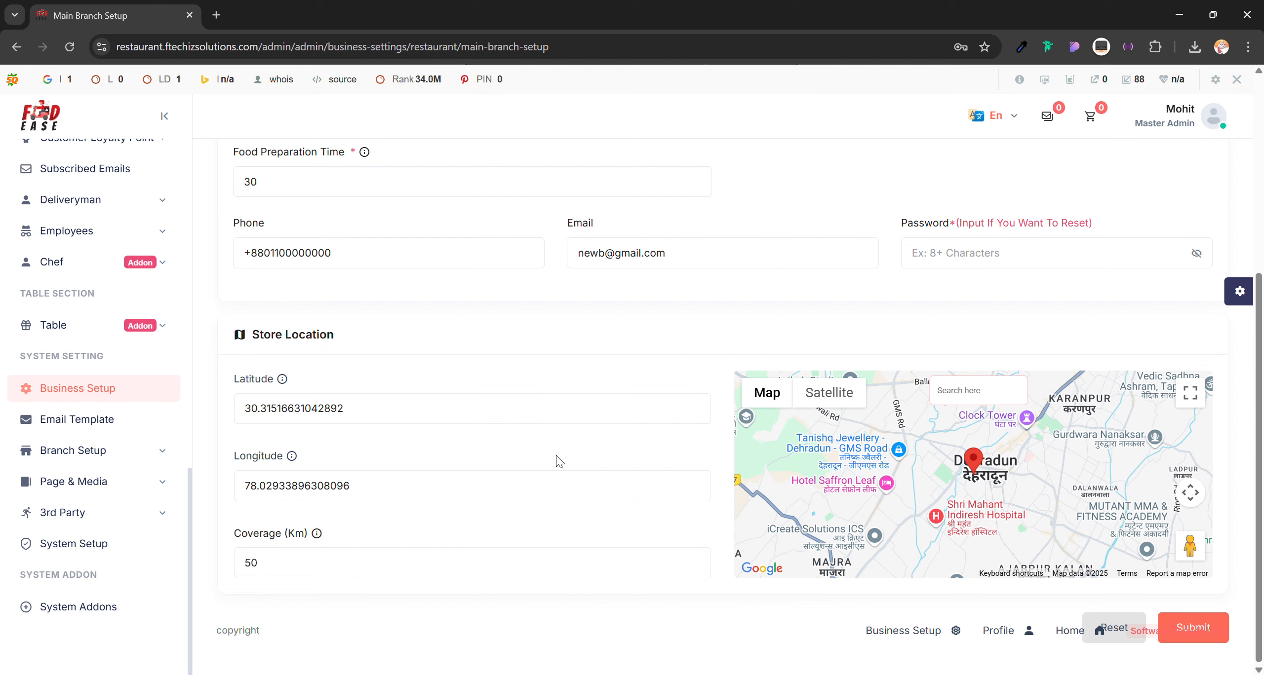
Re-enter the main branch's coverage as 50 km
click(292, 575)
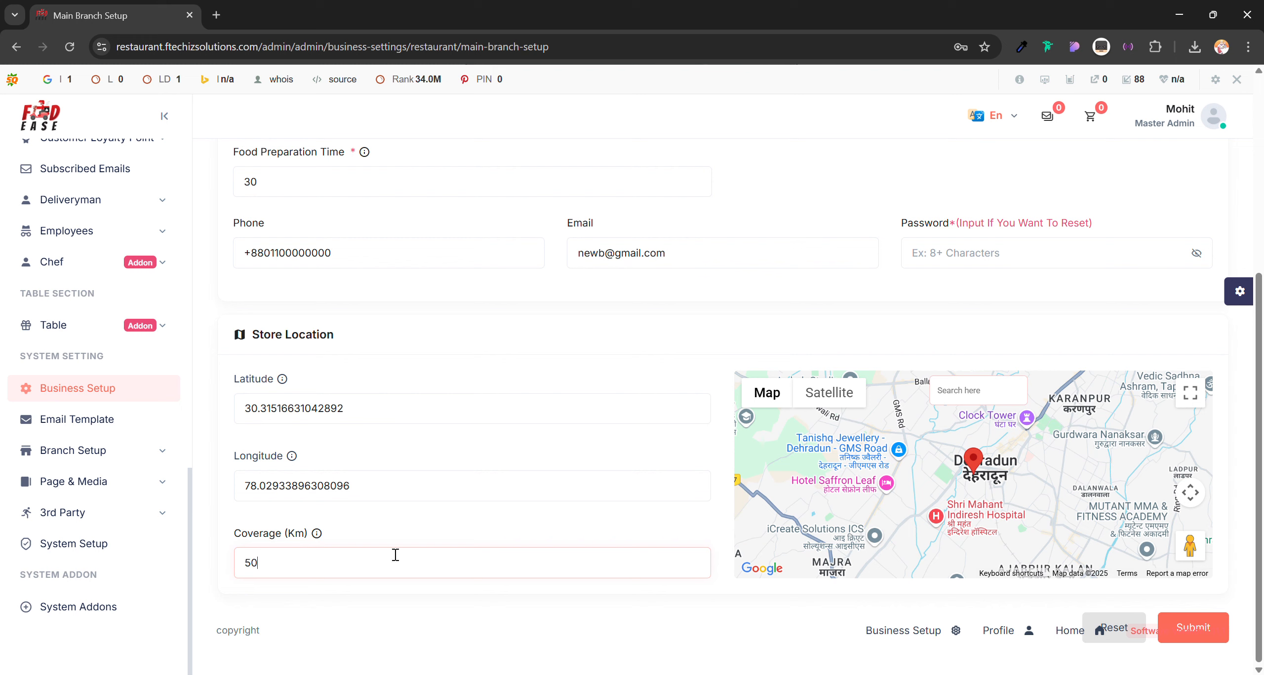
key(Down)
key(BackSpace)
key(BackSpace)
text(50)
Open the Restaurant Availability Time Slot settings and review the opening and closing schedules from Monday to Sunday
scroll(339, 288, up, 5)
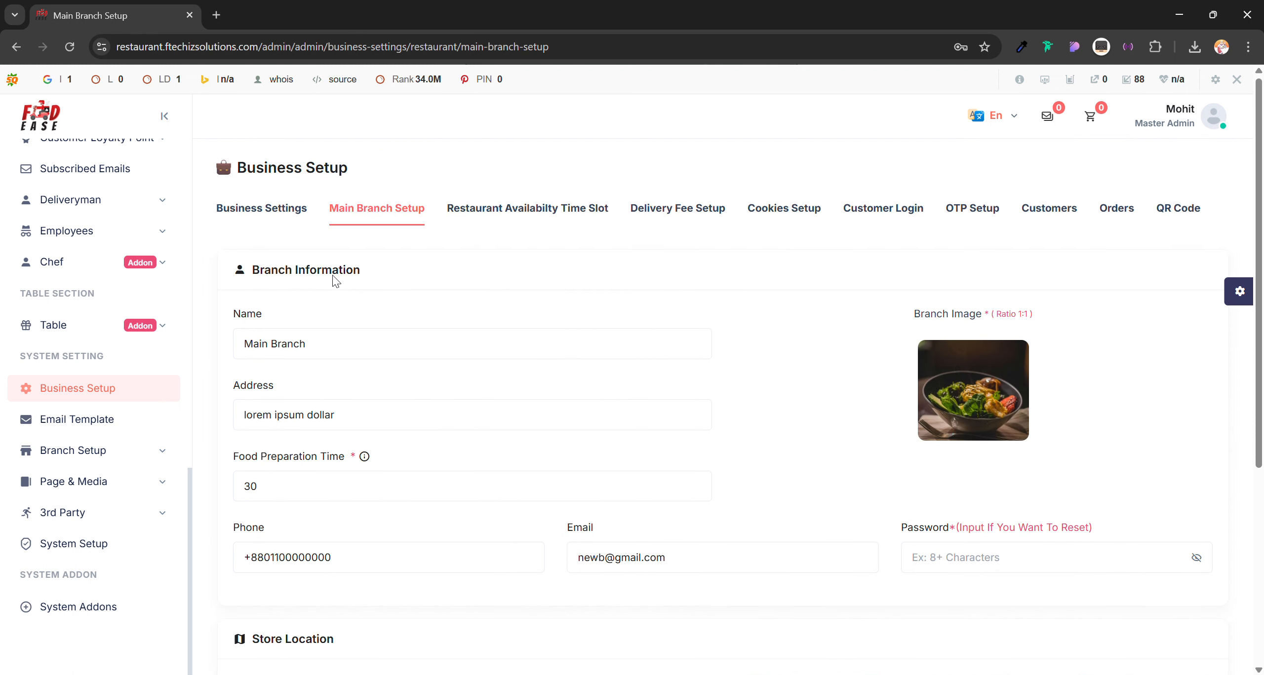
click(485, 214)
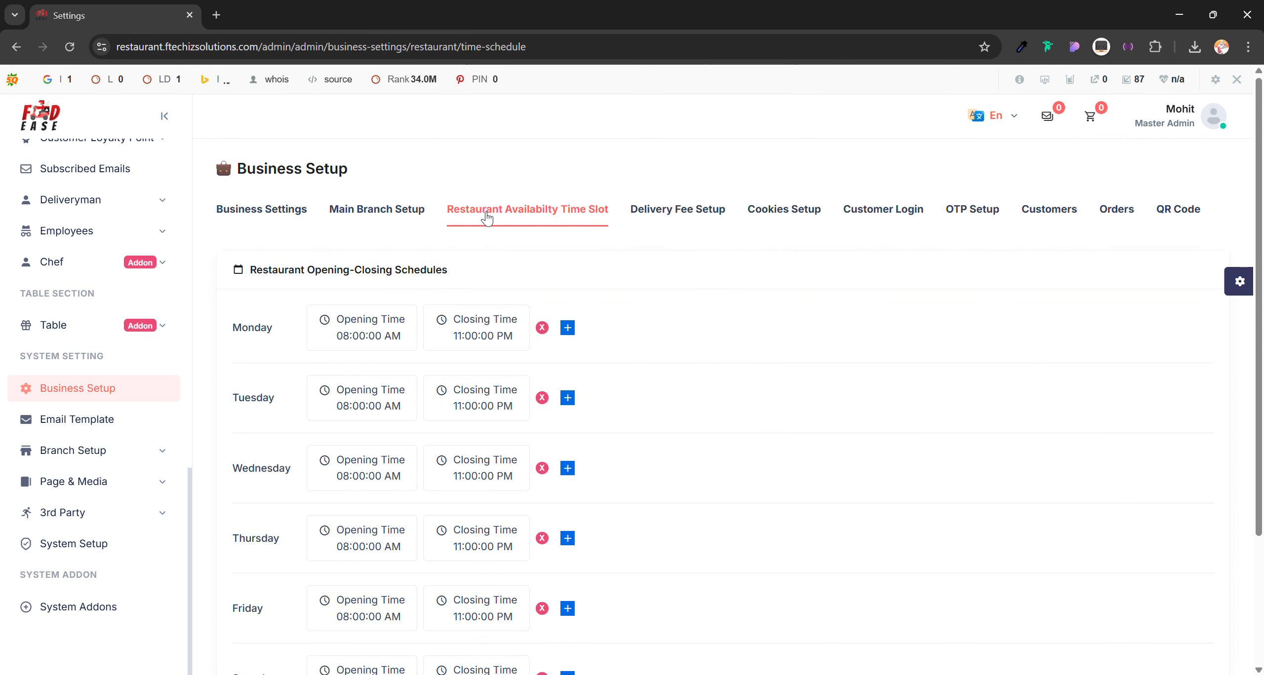
scroll(353, 319, down, 3)
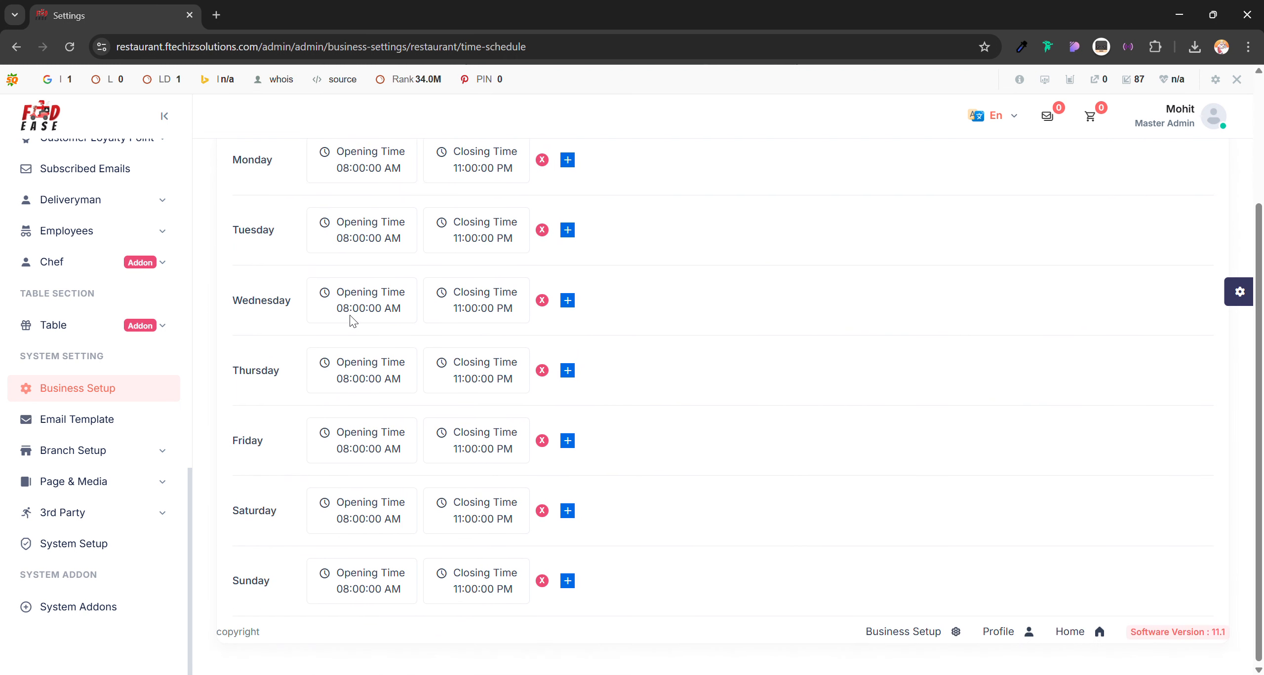
scroll(457, 543, up, 3)
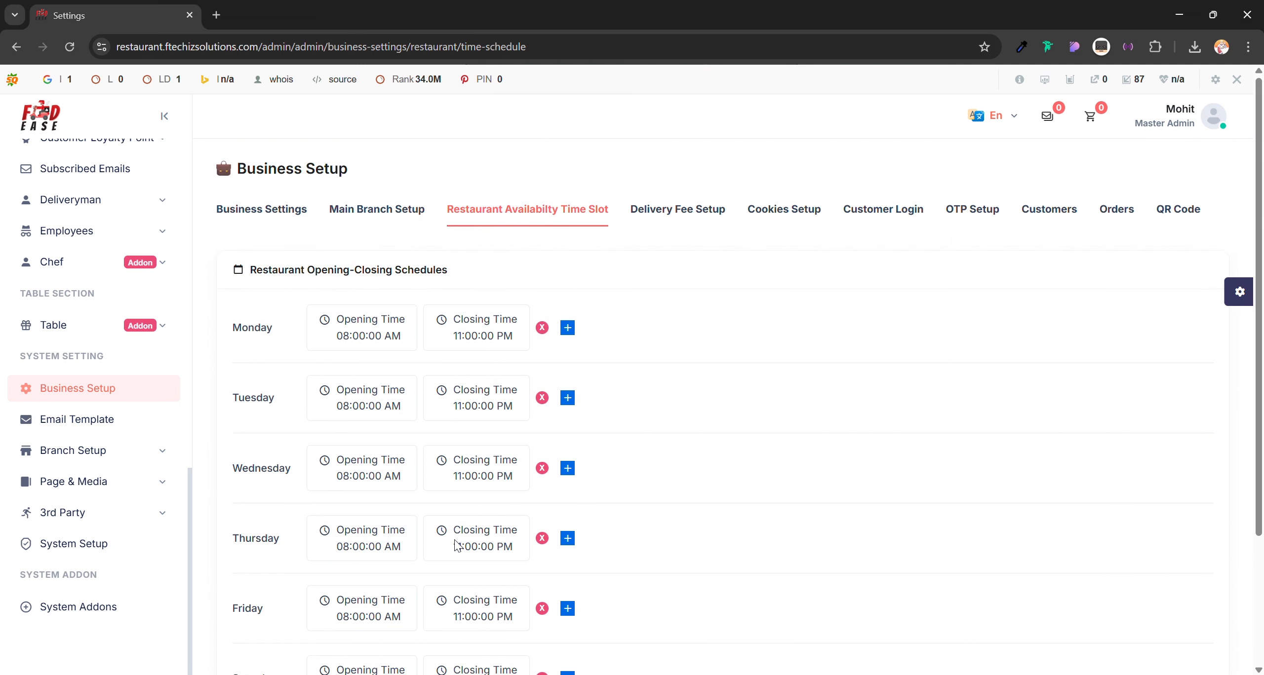
In Delivery Fee Setup, set the fixed delivery charge for the karanpur branch to ₹30 and save it
click(657, 212)
scroll(311, 344, down, 3)
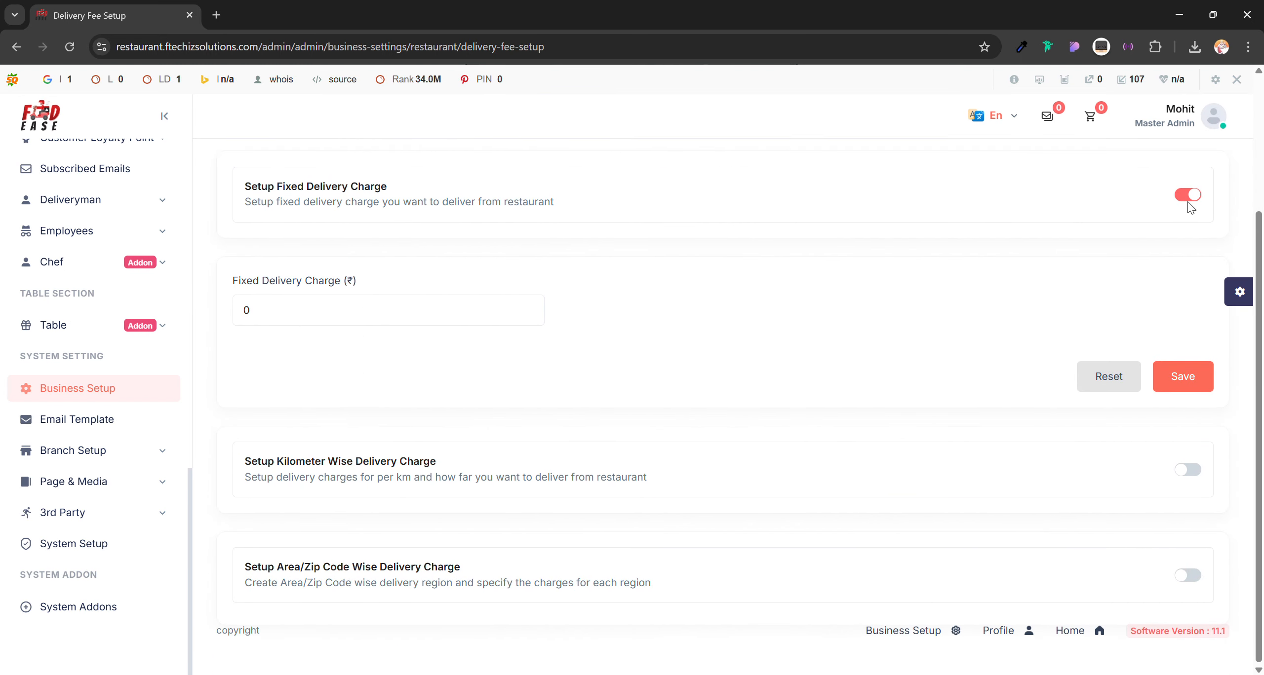
click(488, 324)
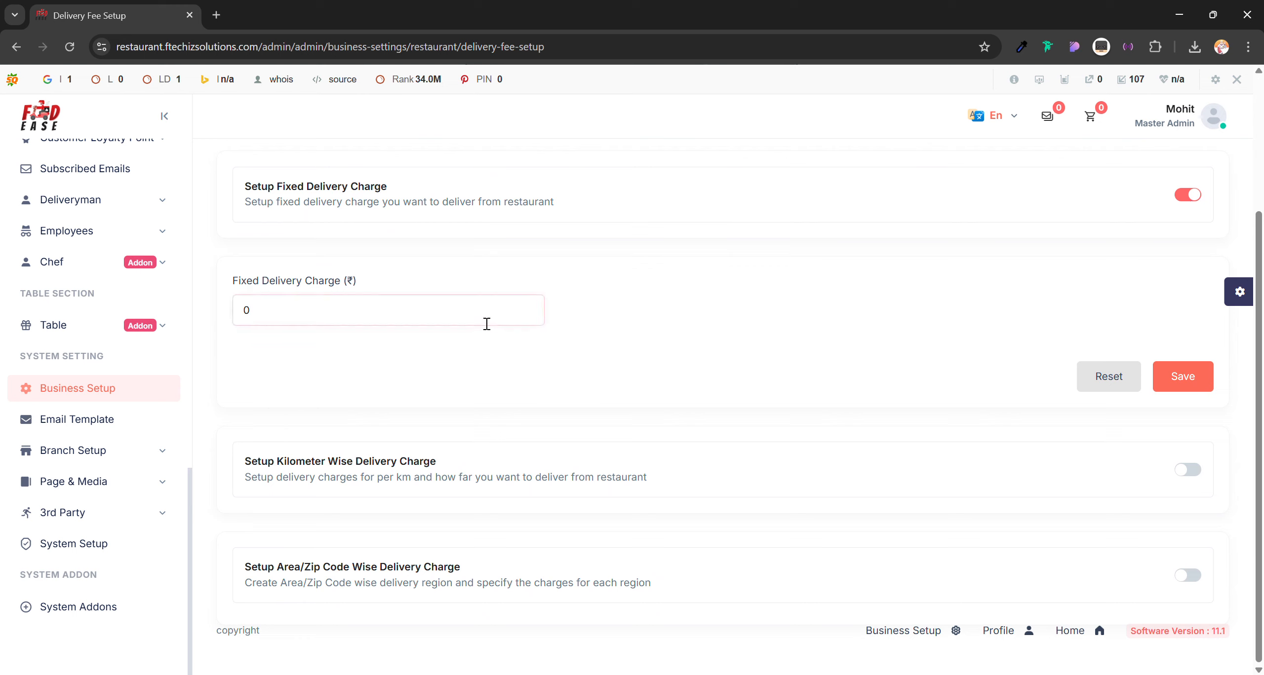
key(BackSpace)
text(30)
click(1208, 380)
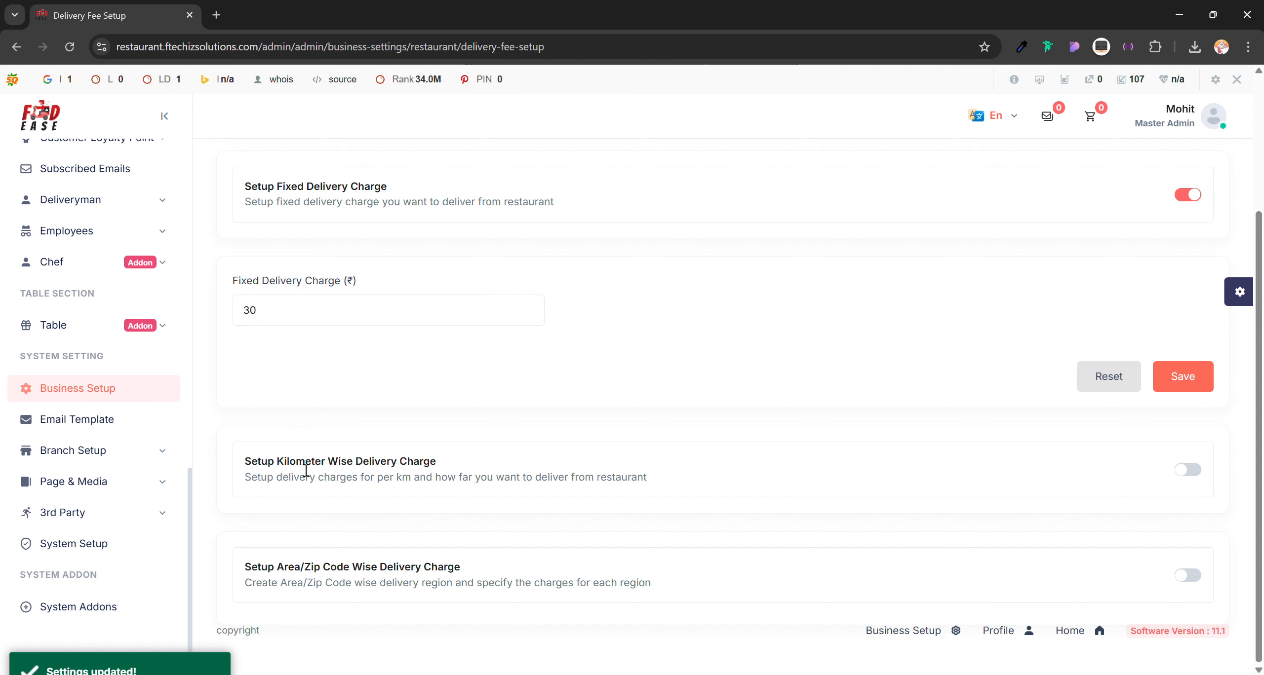
Switch the karanpur branch to kilometer wise delivery charge, confirm the change, and go through its three charge and distance fields
click(1187, 471)
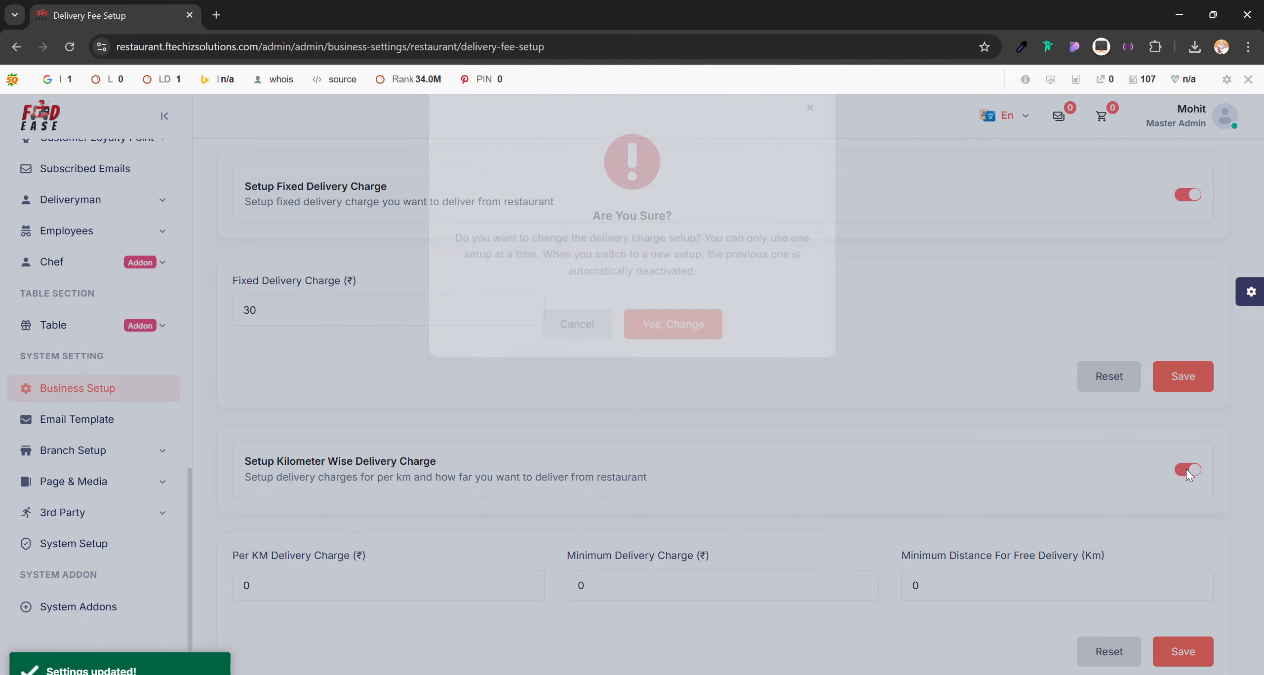
click(665, 362)
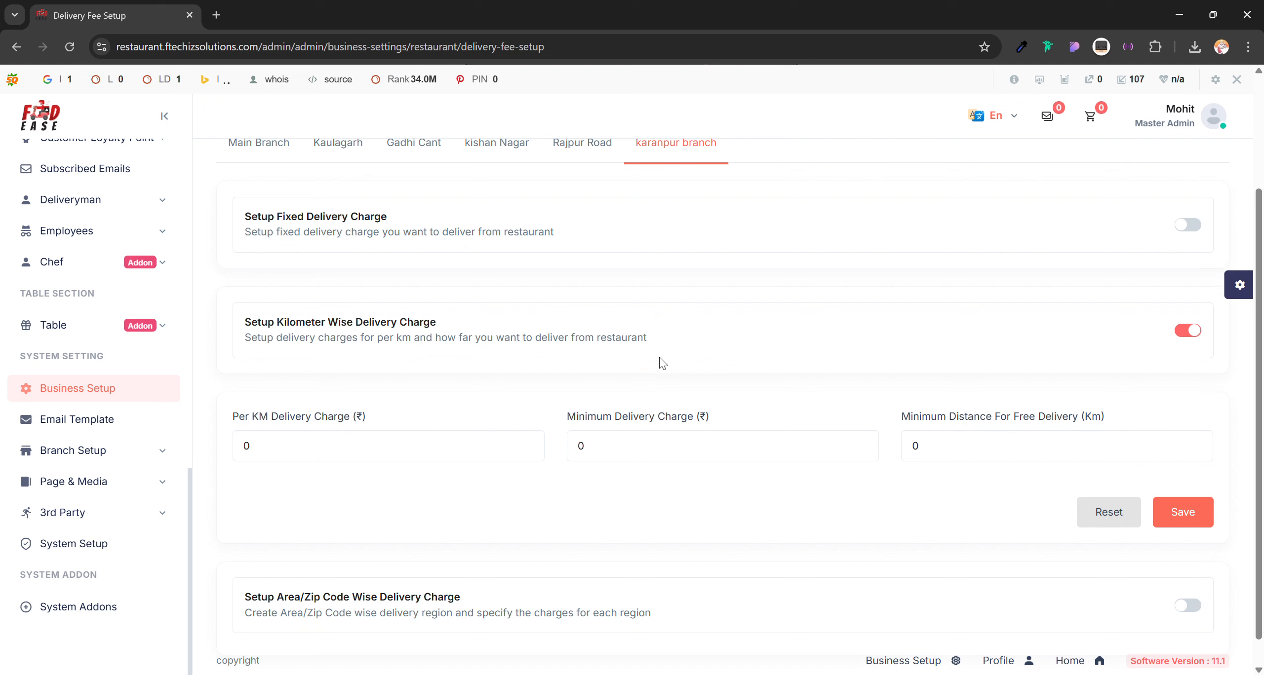
scroll(466, 319, up, 3)
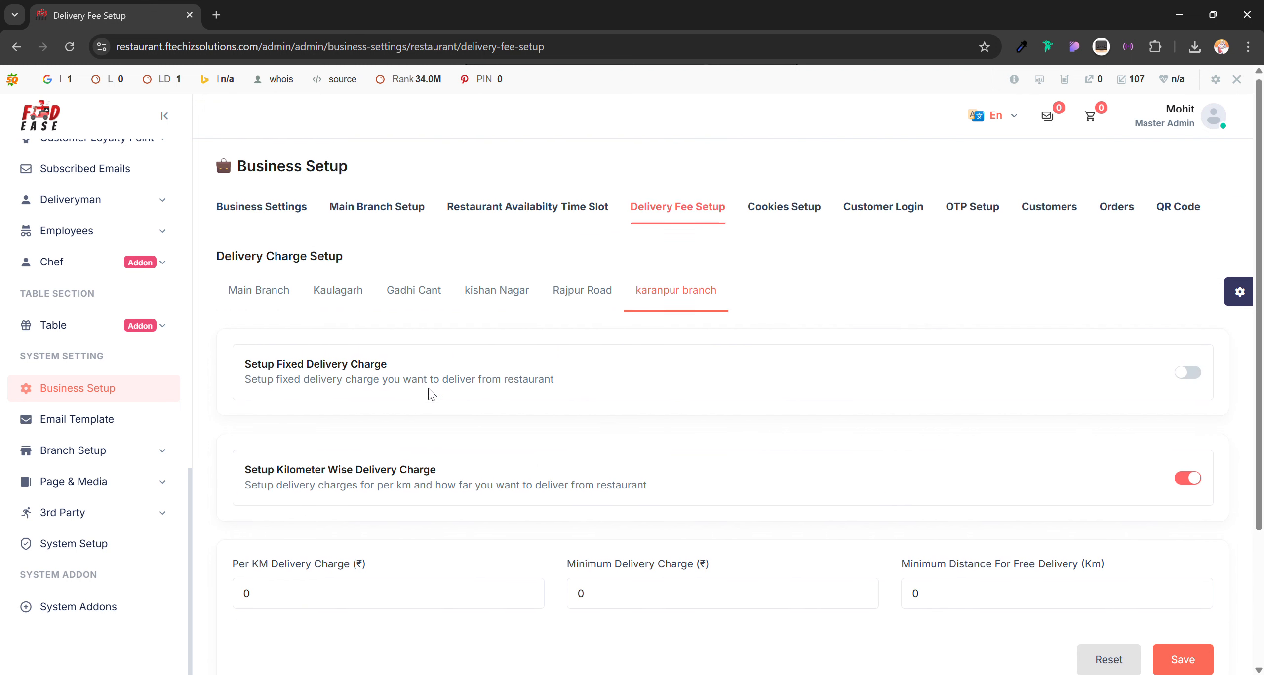
scroll(429, 394, down, 3)
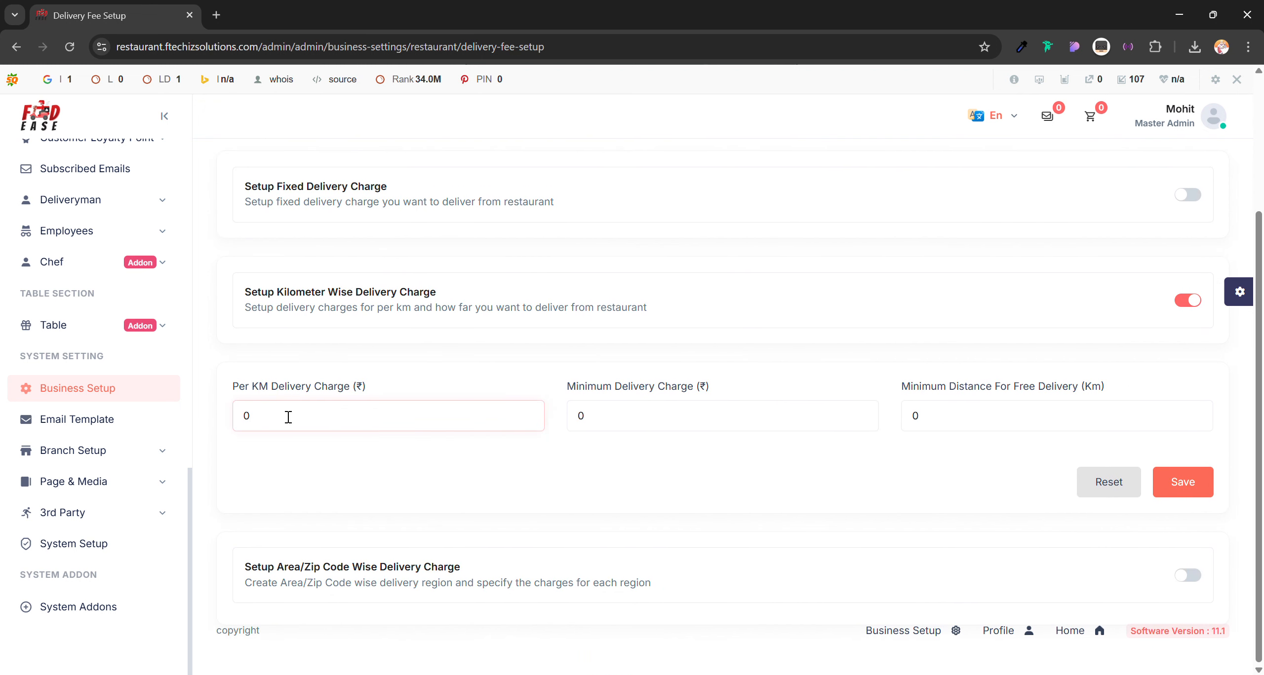
click(688, 423)
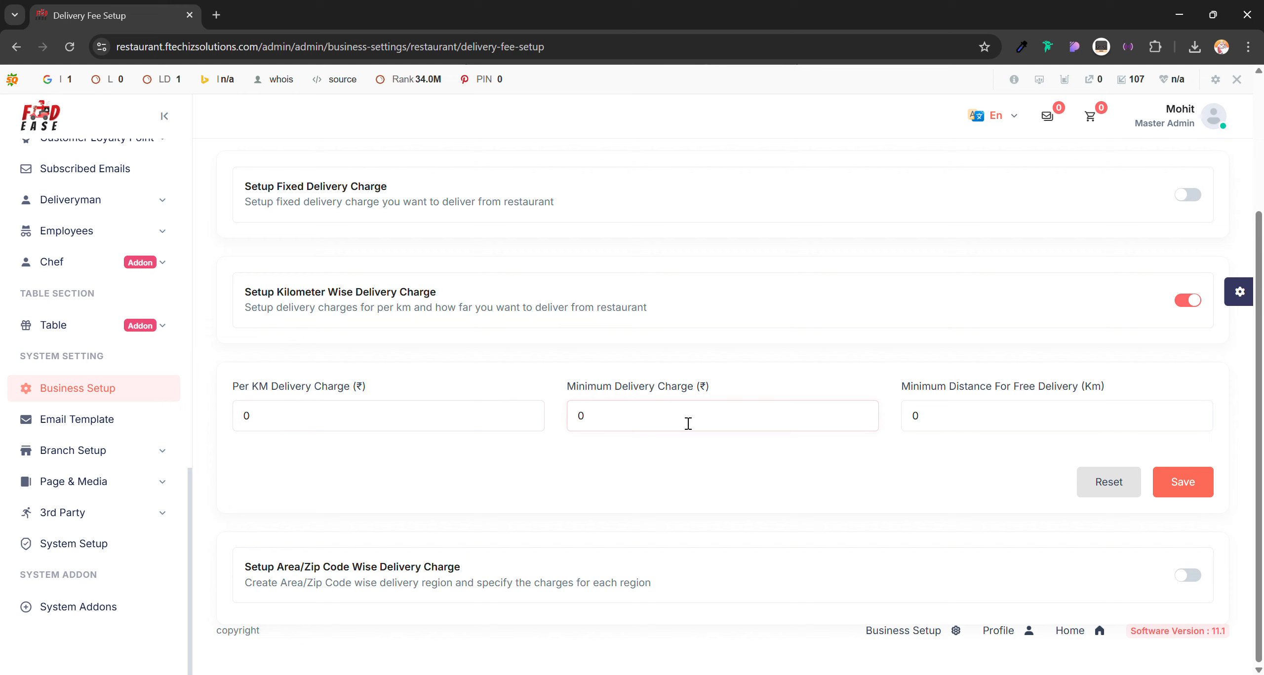
click(942, 428)
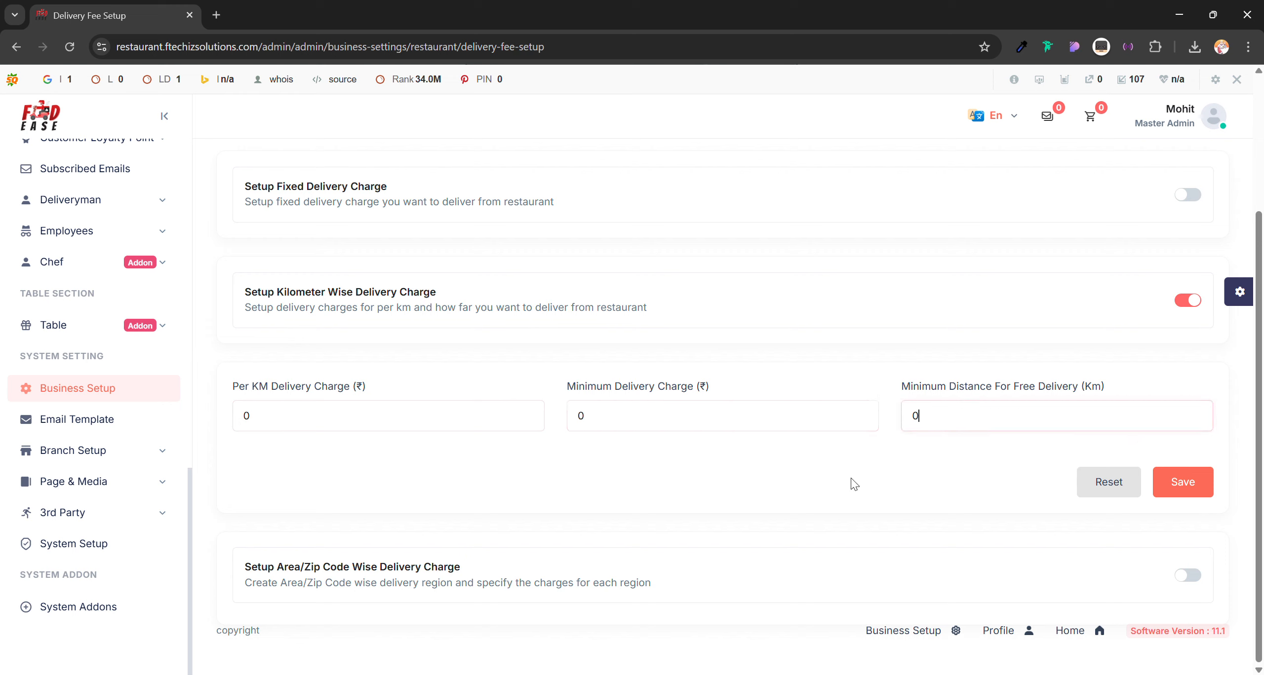
Bring up the area/zip code wise delivery charge setup for the karanpur branch and dismiss it without saving
click(392, 584)
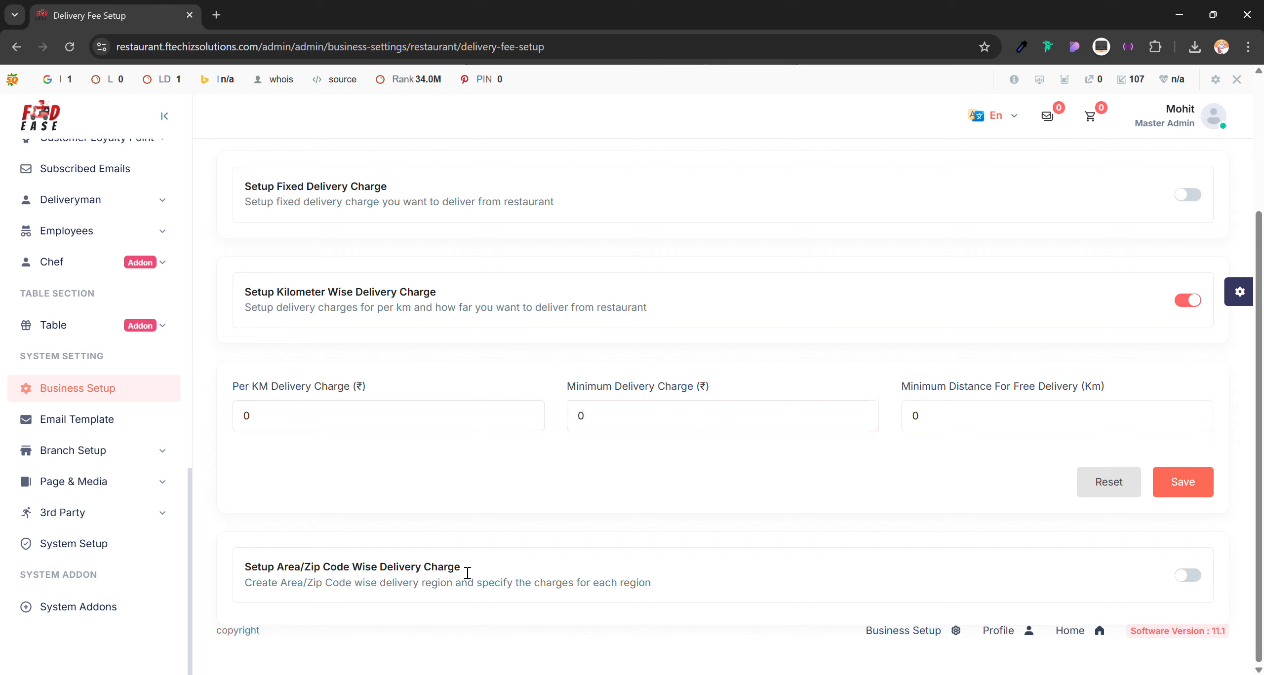
click(467, 572)
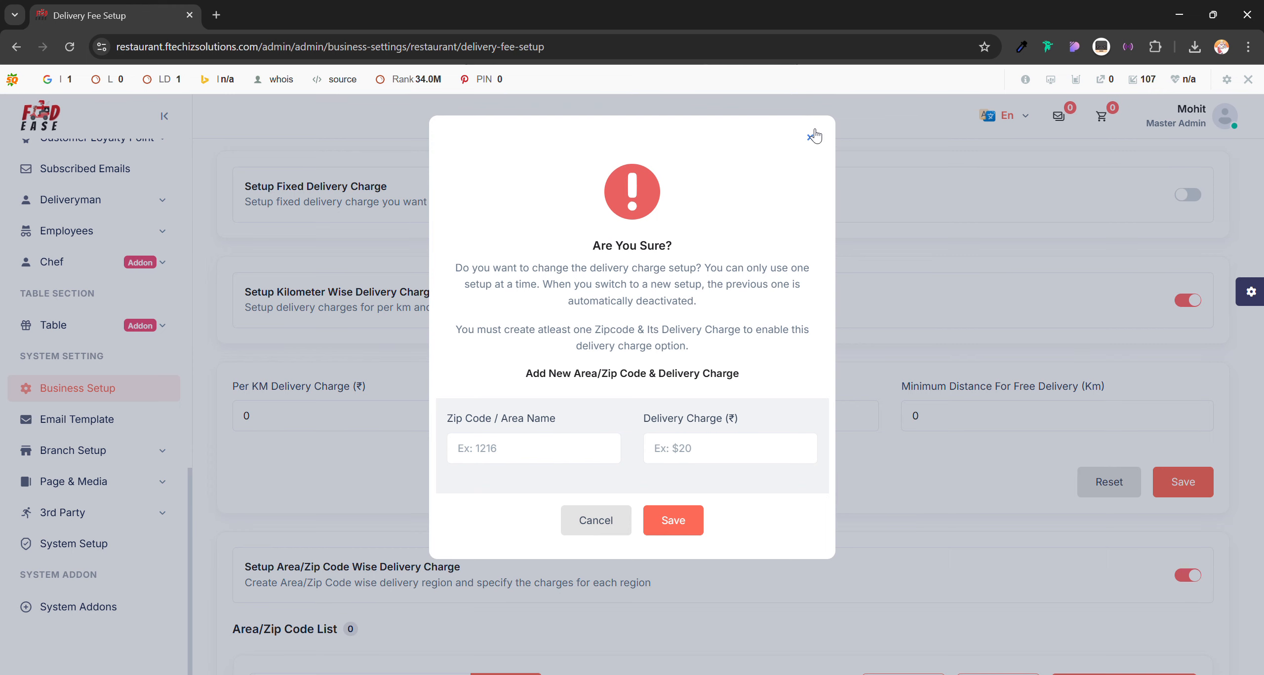
click(810, 136)
Switch the karanpur branch back to fixed delivery charge and confirm the change
scroll(728, 459, up, 4)
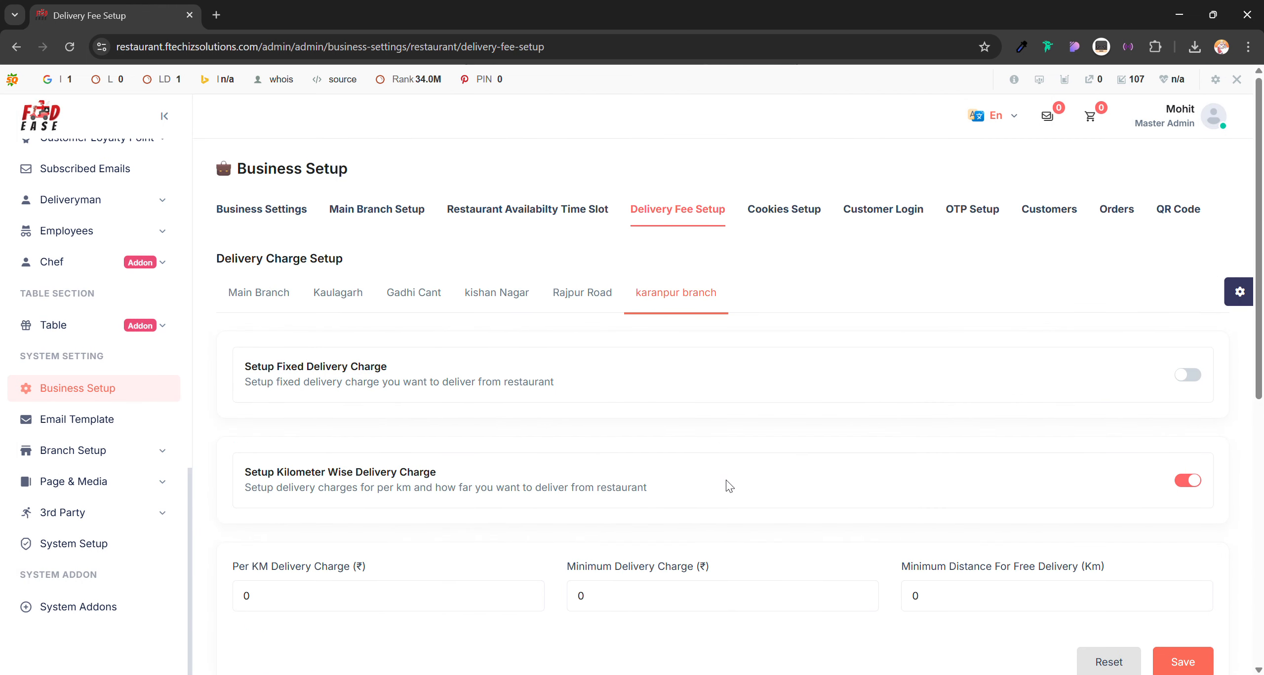
click(1199, 375)
click(677, 371)
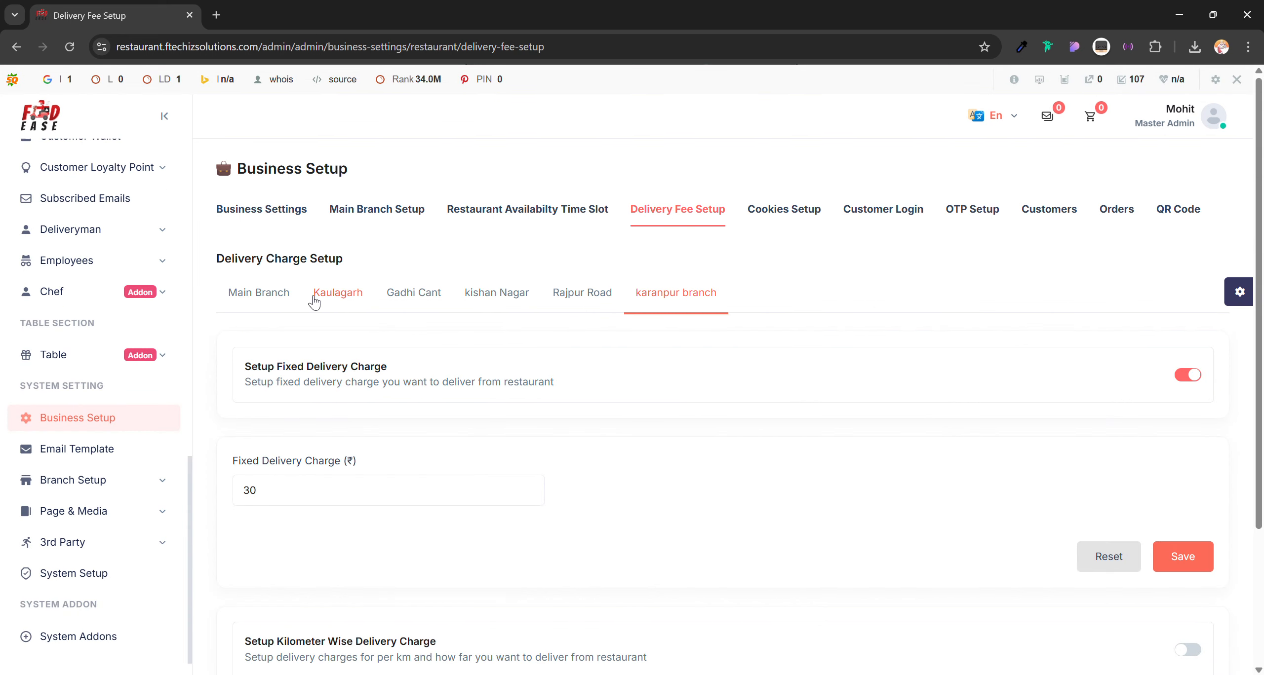
Look through the delivery charge setups of all the branches, from karanpur branch to Main Branch
click(297, 296)
click(340, 295)
click(418, 294)
click(498, 294)
click(585, 296)
click(649, 295)
click(586, 296)
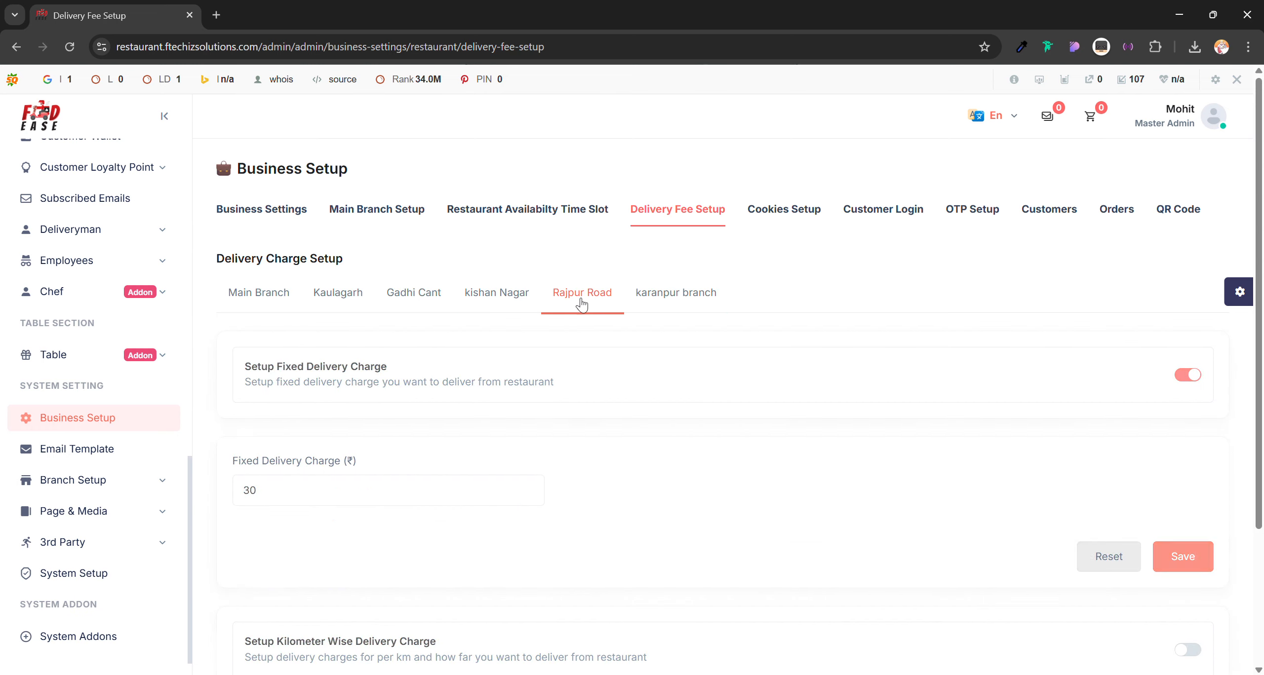
click(500, 295)
click(422, 301)
click(338, 296)
click(267, 299)
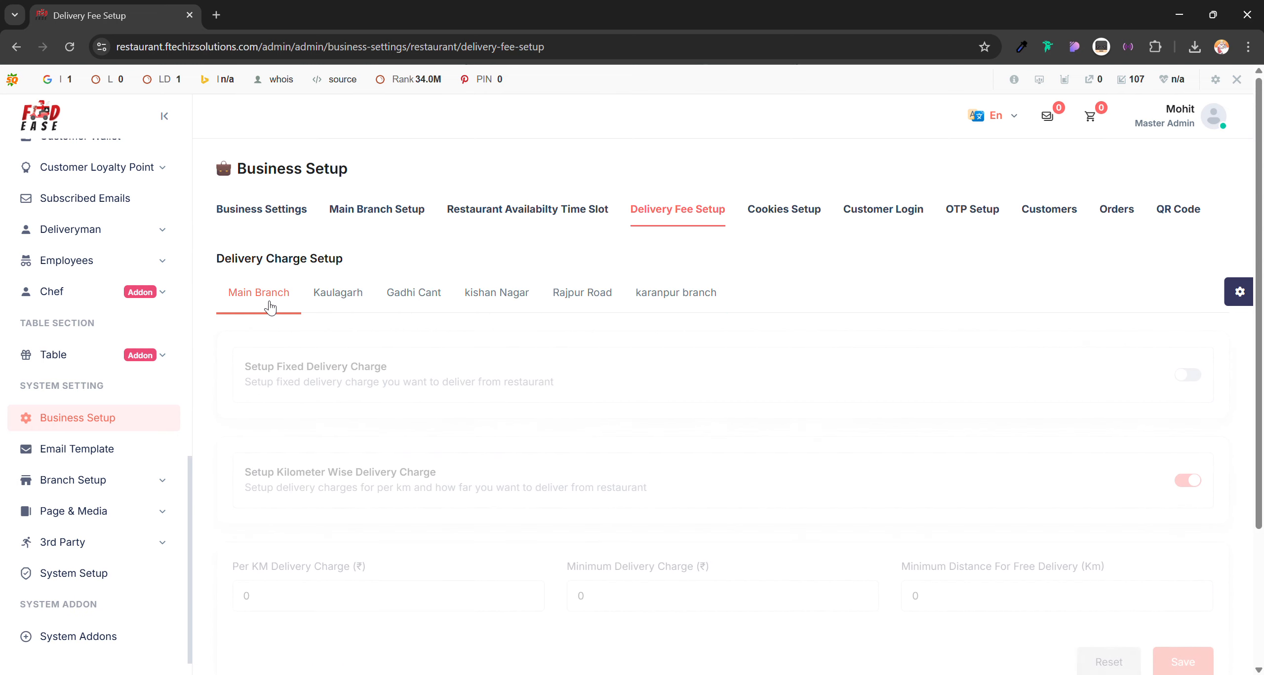
Review the cookie text settings, and try to enable OTP Login for customers, continuing to the SMS configuration
click(771, 213)
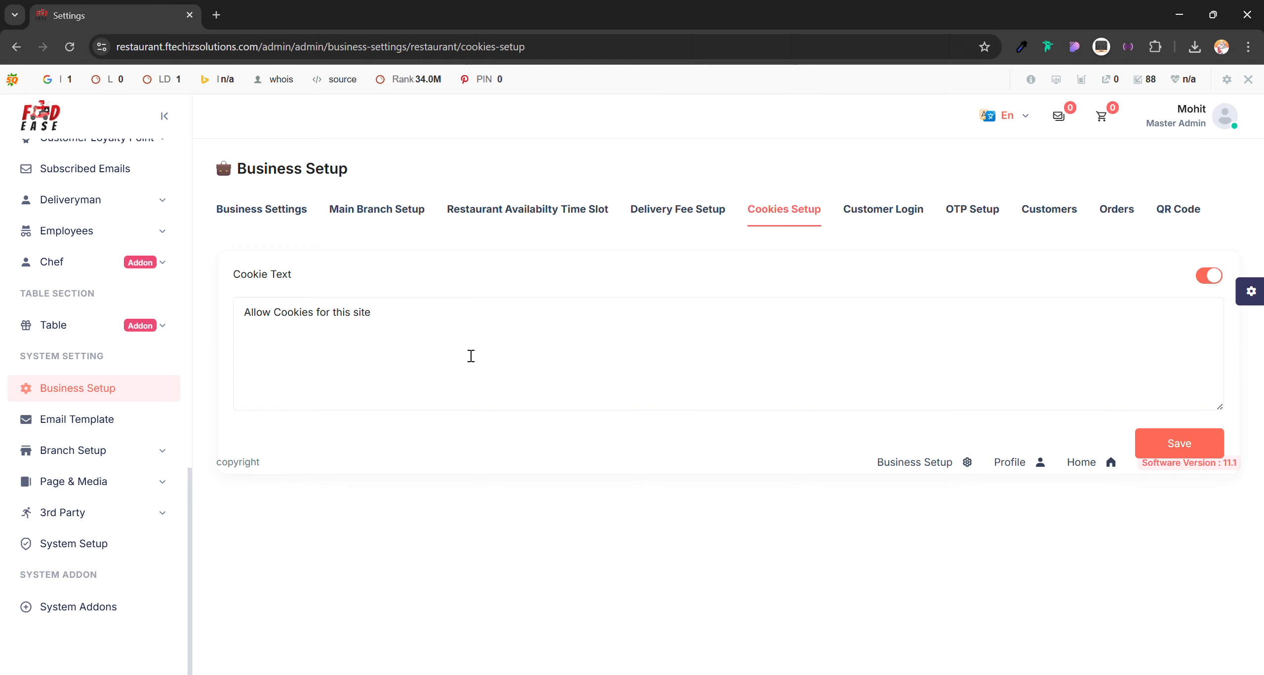
click(881, 220)
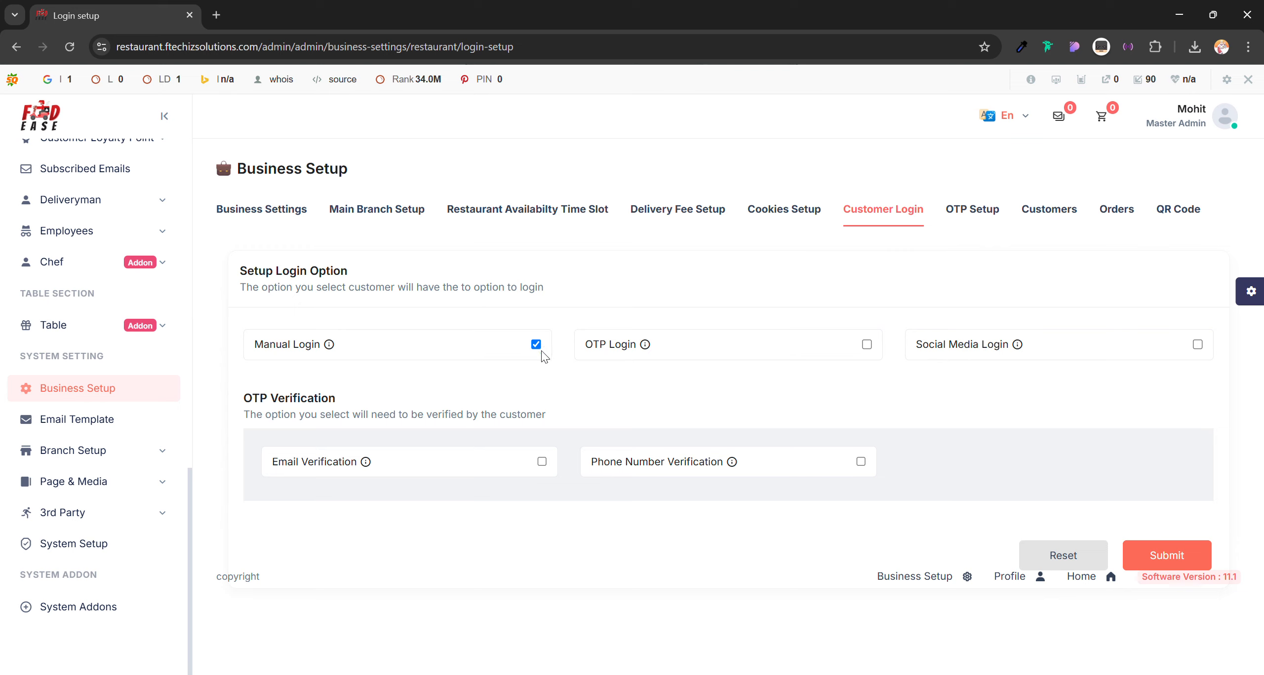
click(867, 345)
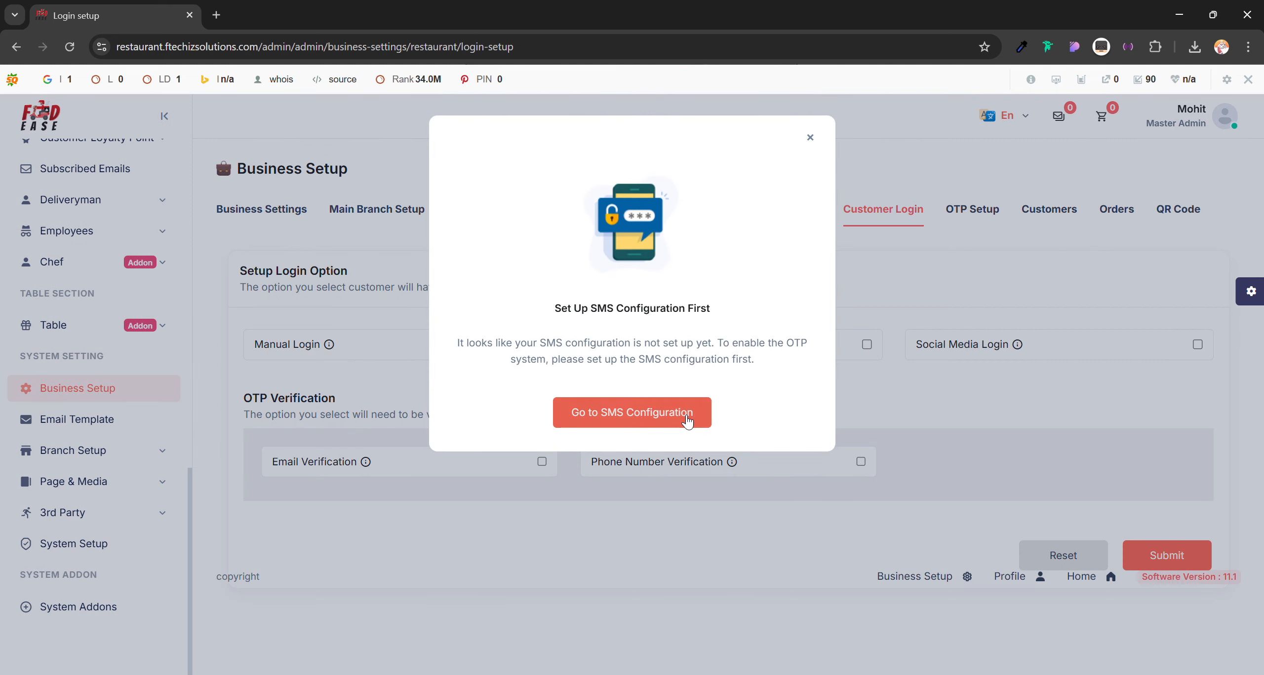
click(685, 418)
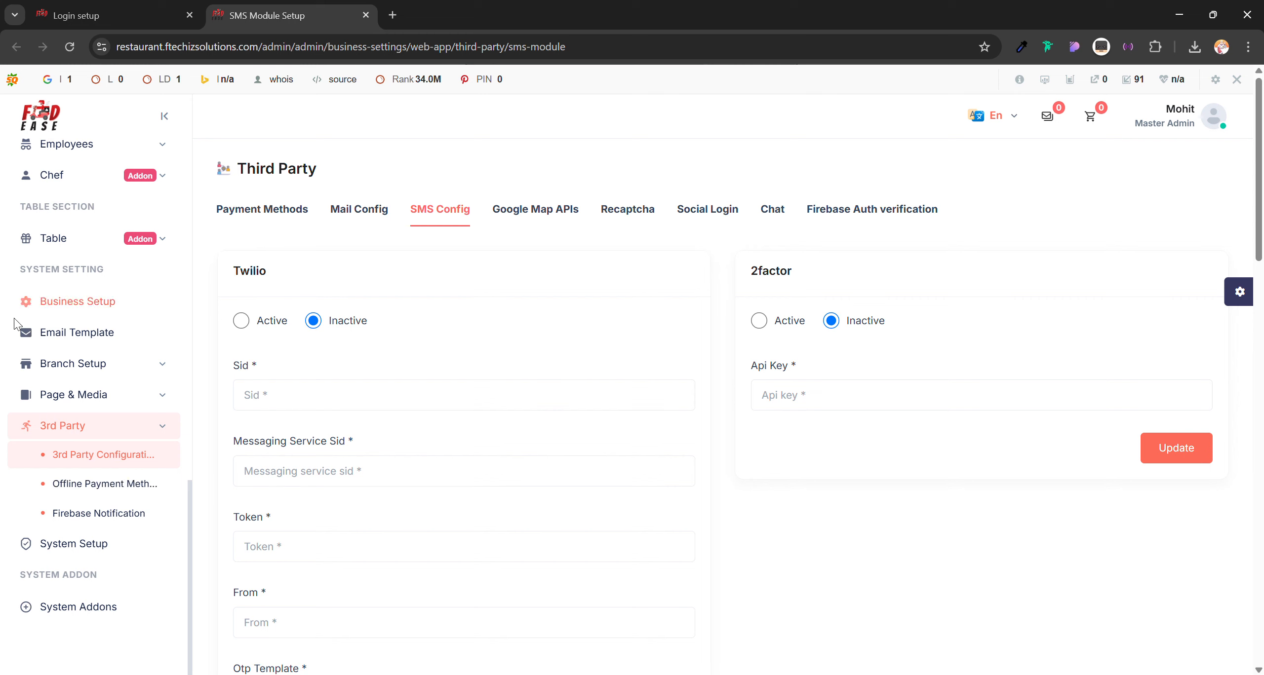
Return from the SMS configuration to Business Setup and look over the company and business information
scroll(89, 395, up, 4)
scroll(89, 381, up, 1)
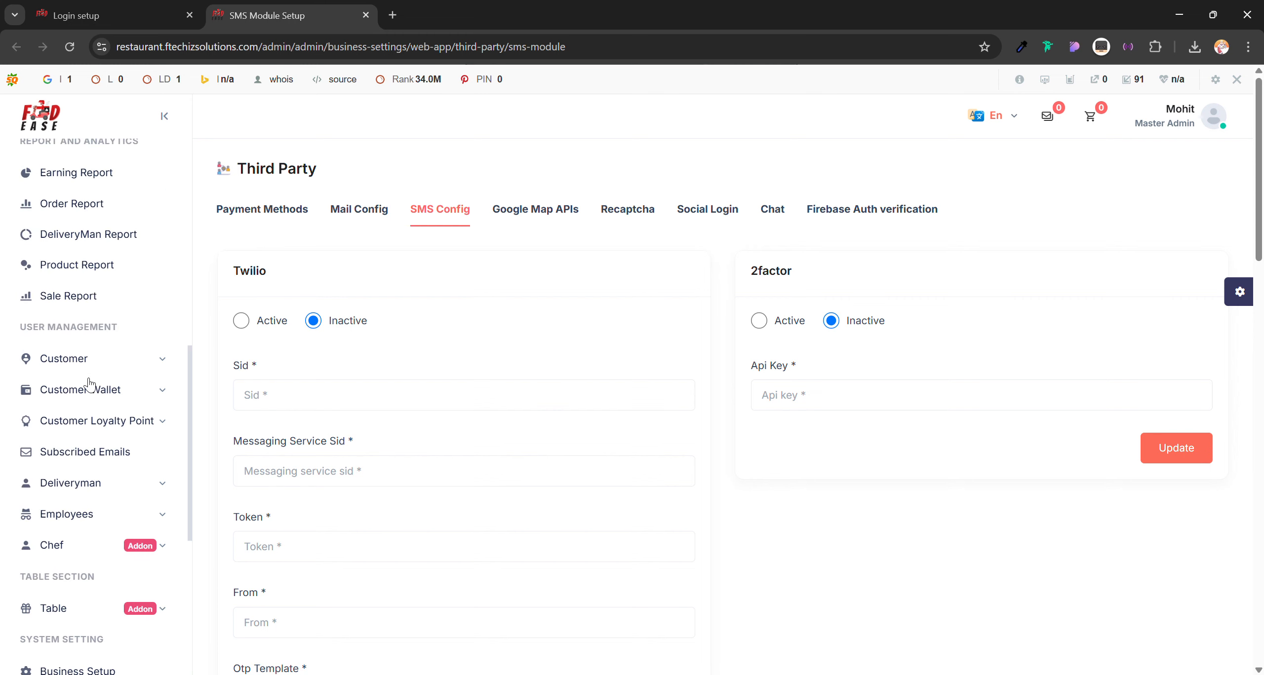
scroll(94, 371, down, 4)
scroll(93, 369, up, 4)
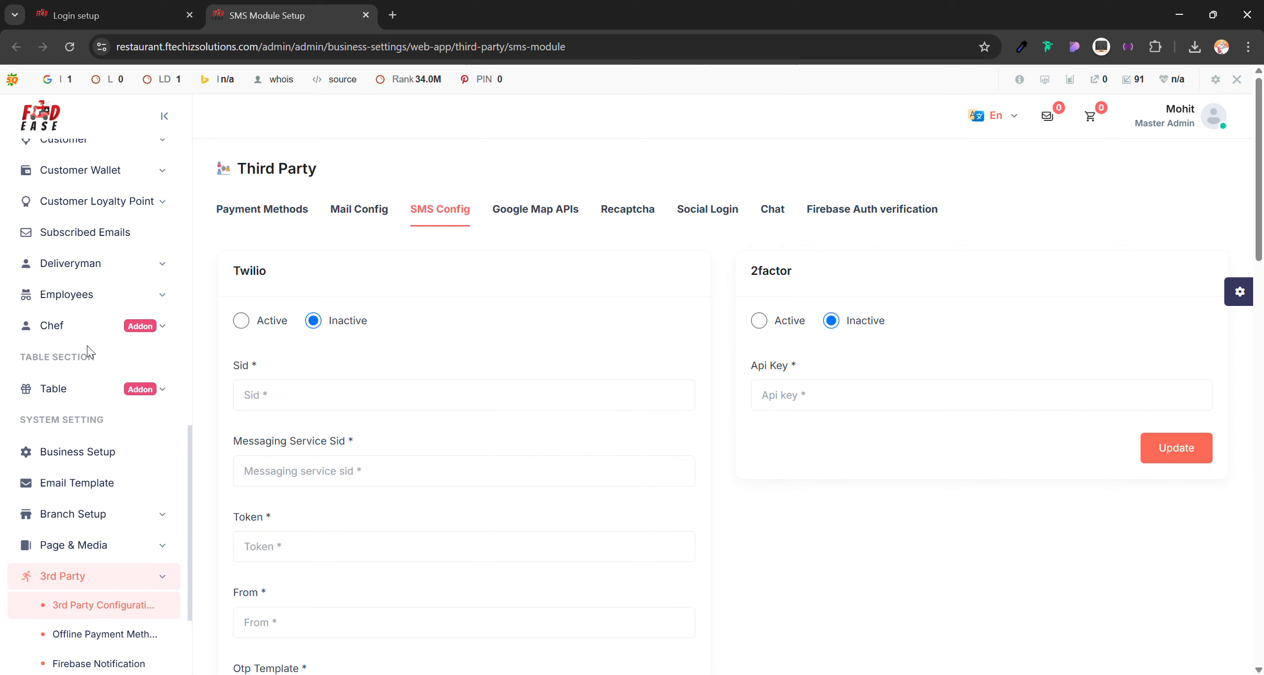
scroll(93, 459, down, 3)
click(91, 452)
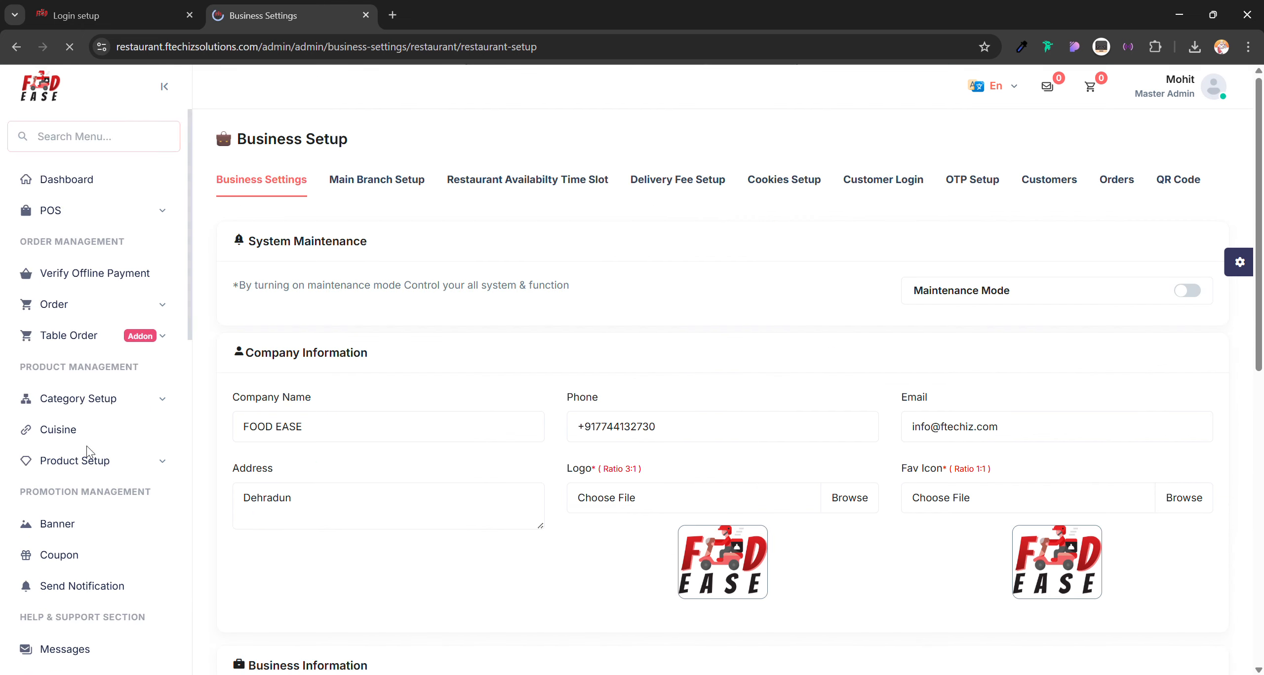
scroll(543, 321, down, 5)
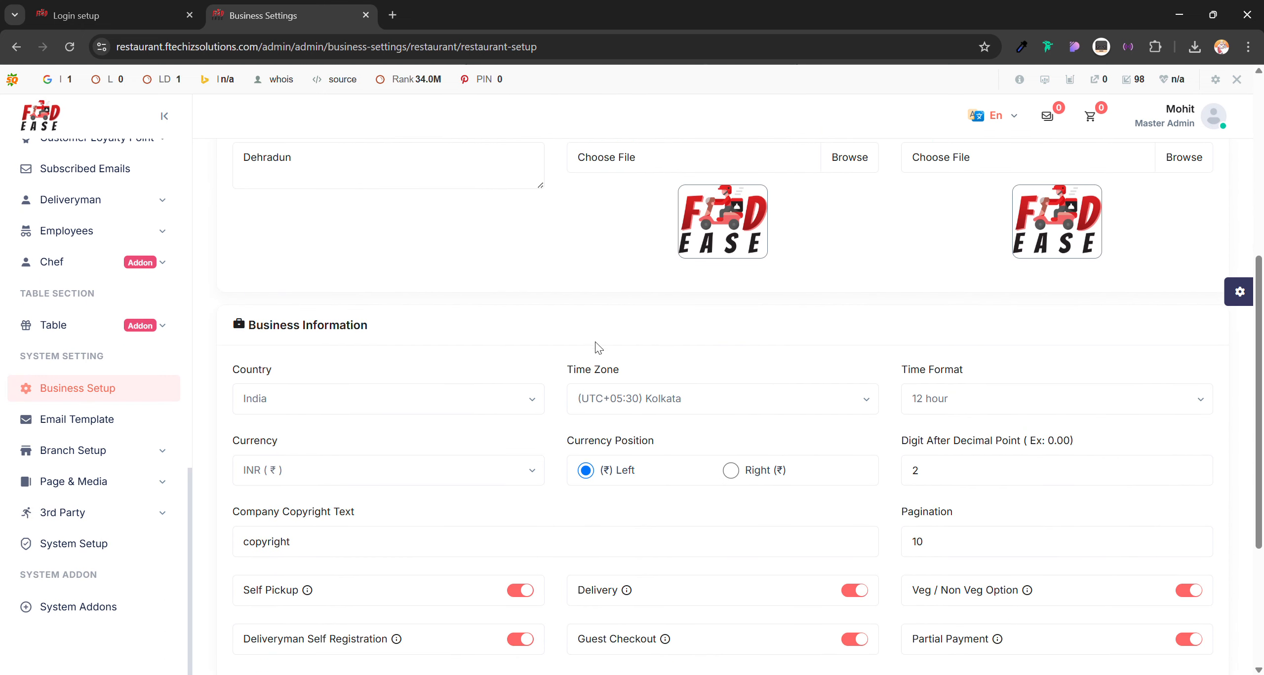
scroll(597, 347, up, 3)
scroll(603, 268, up, 5)
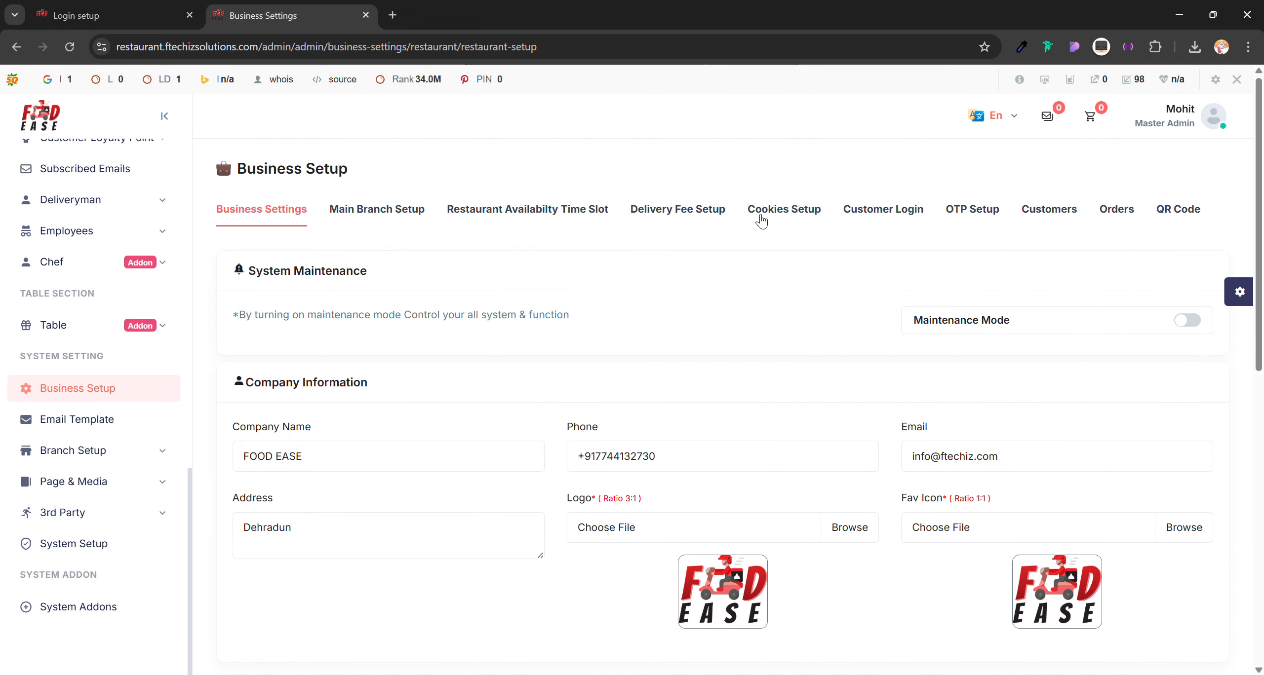
Review the customer login options and the attempt limits and block times in the OTP Setup
click(804, 217)
click(706, 223)
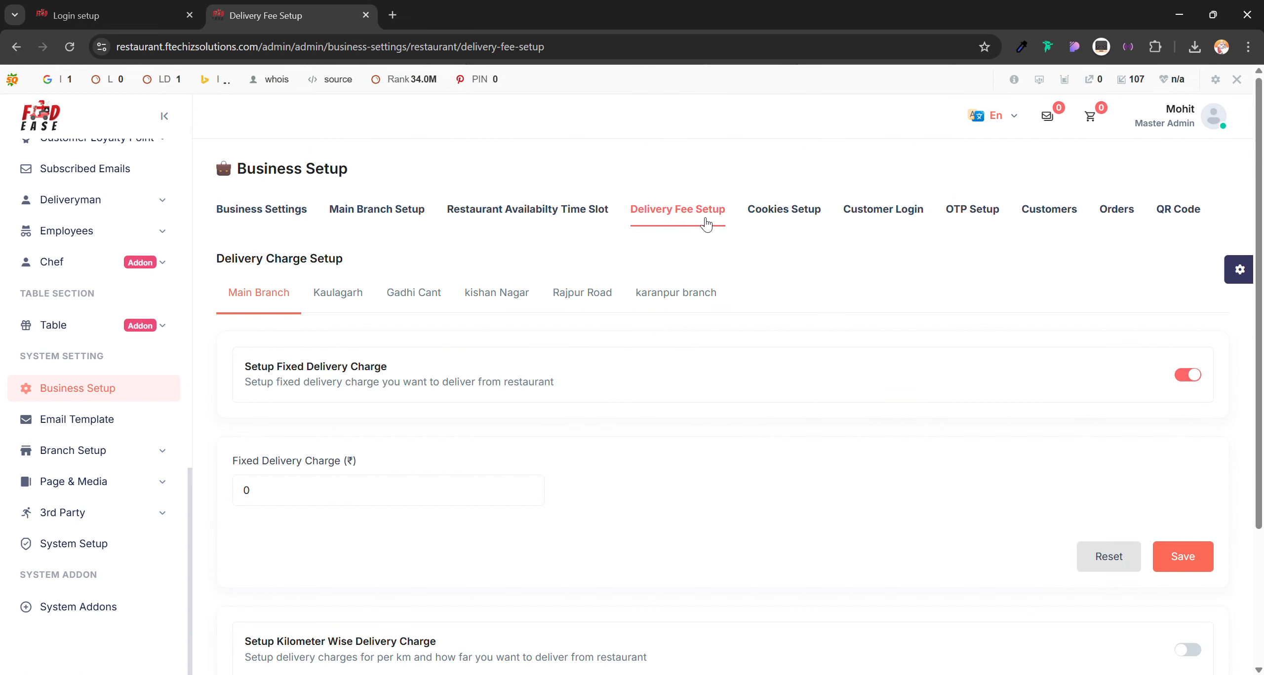
click(815, 215)
click(882, 209)
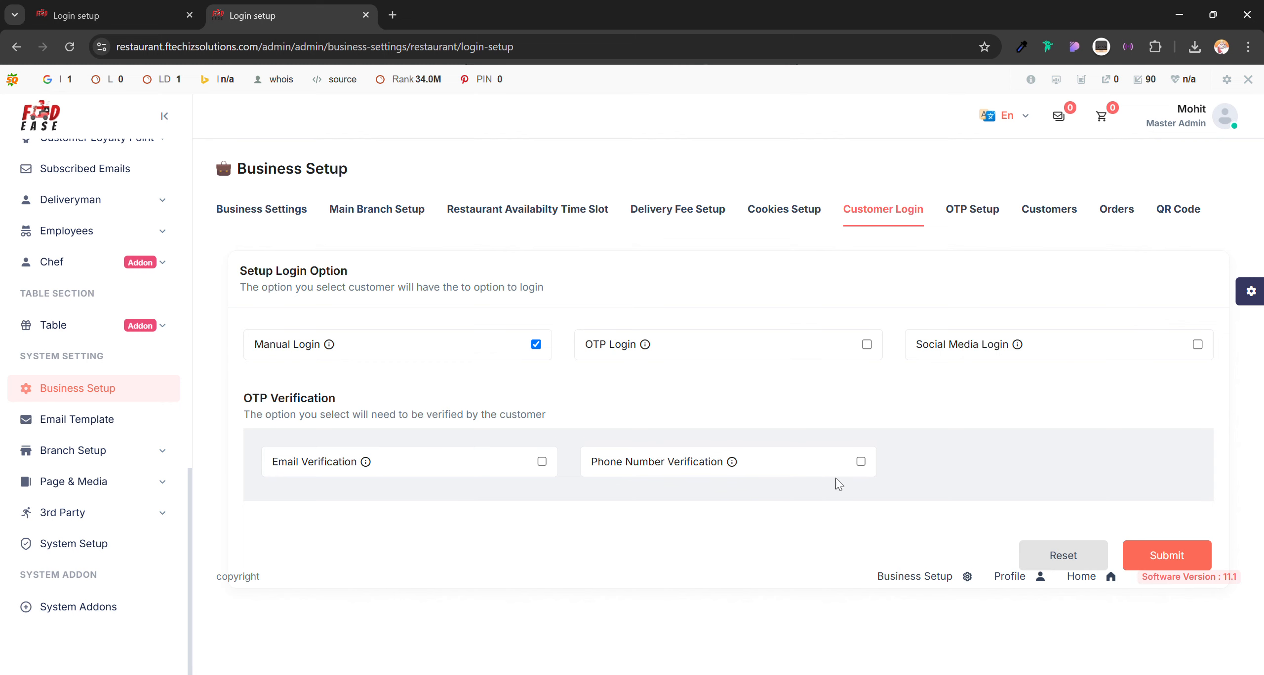
click(1004, 229)
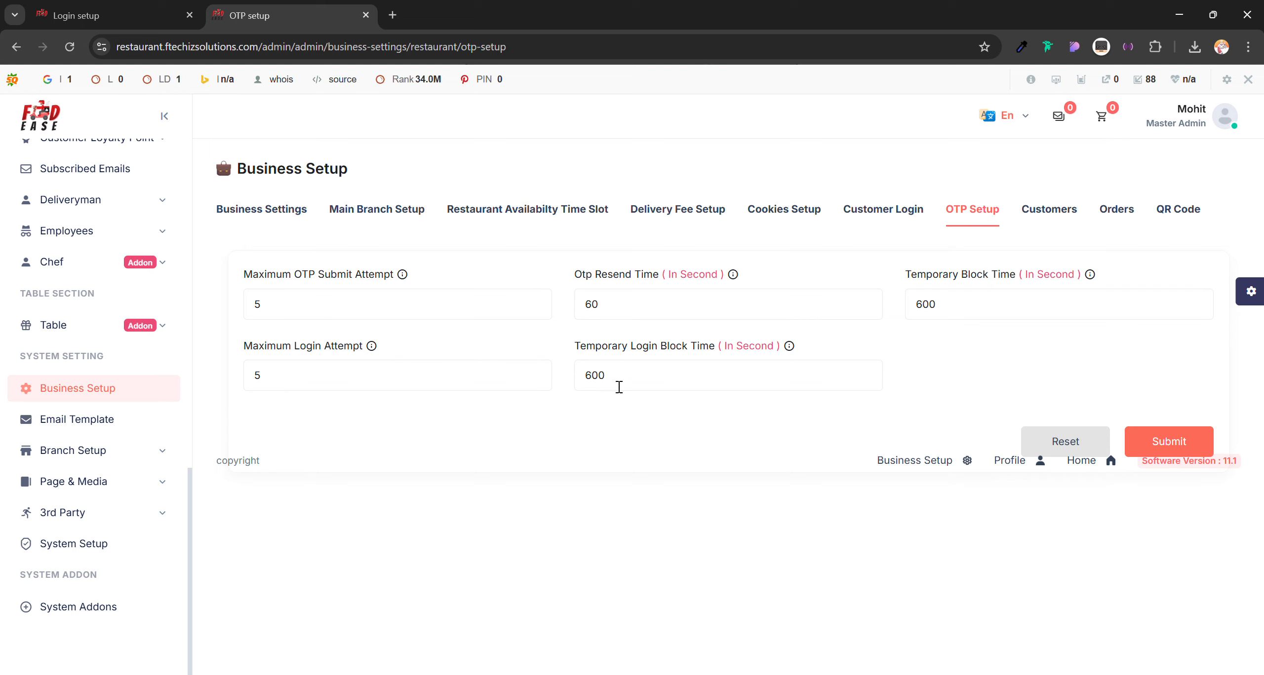
Review the customer settings for wallet, adding funds, loyalty points and referrer earning
click(1051, 220)
scroll(442, 326, down, 2)
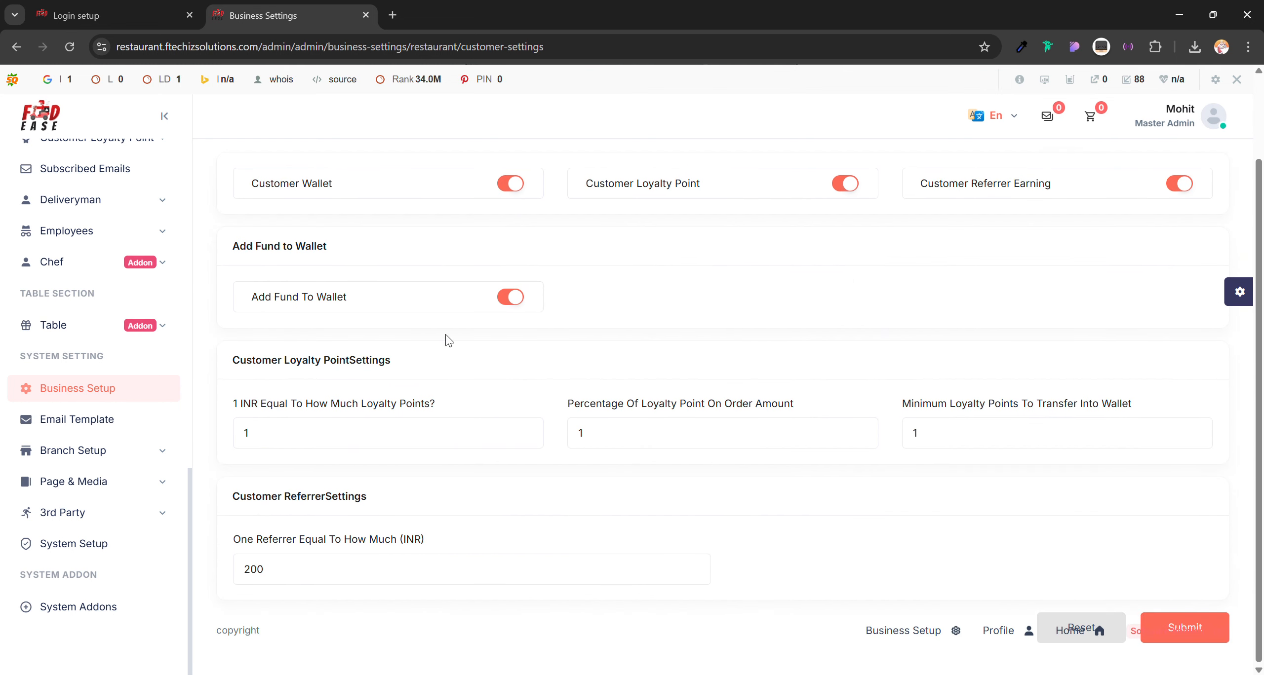
scroll(446, 341, up, 2)
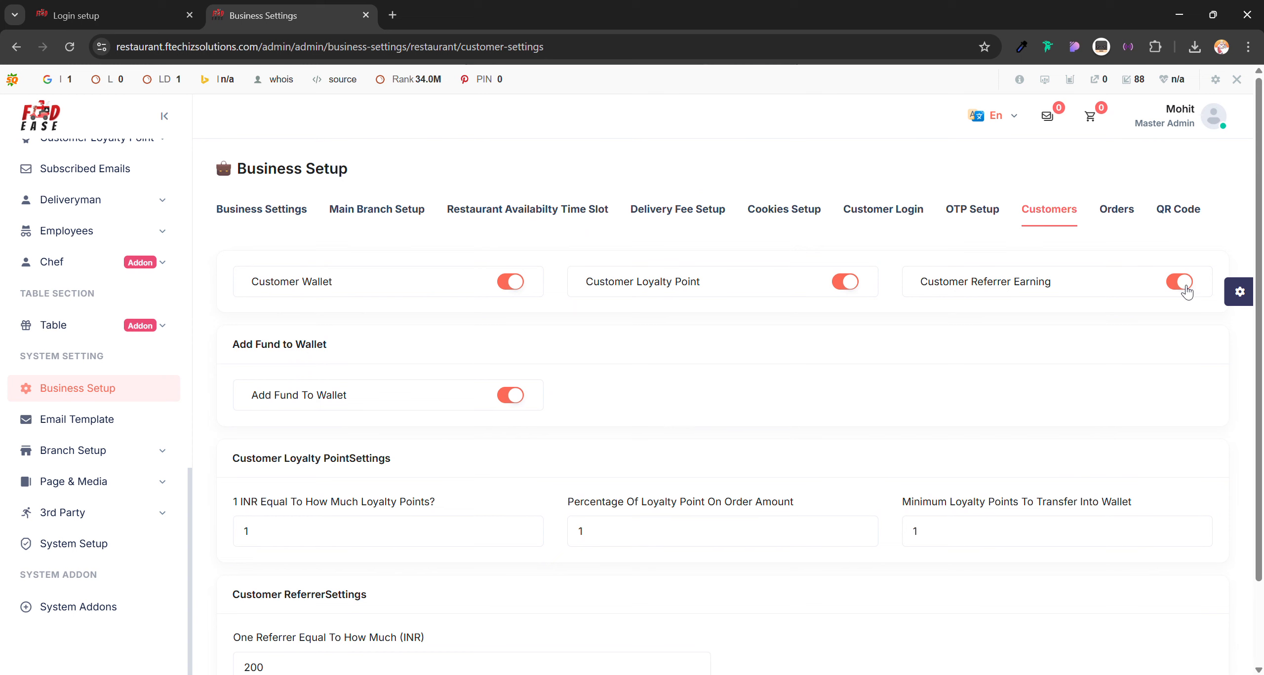
scroll(316, 413, down, 2)
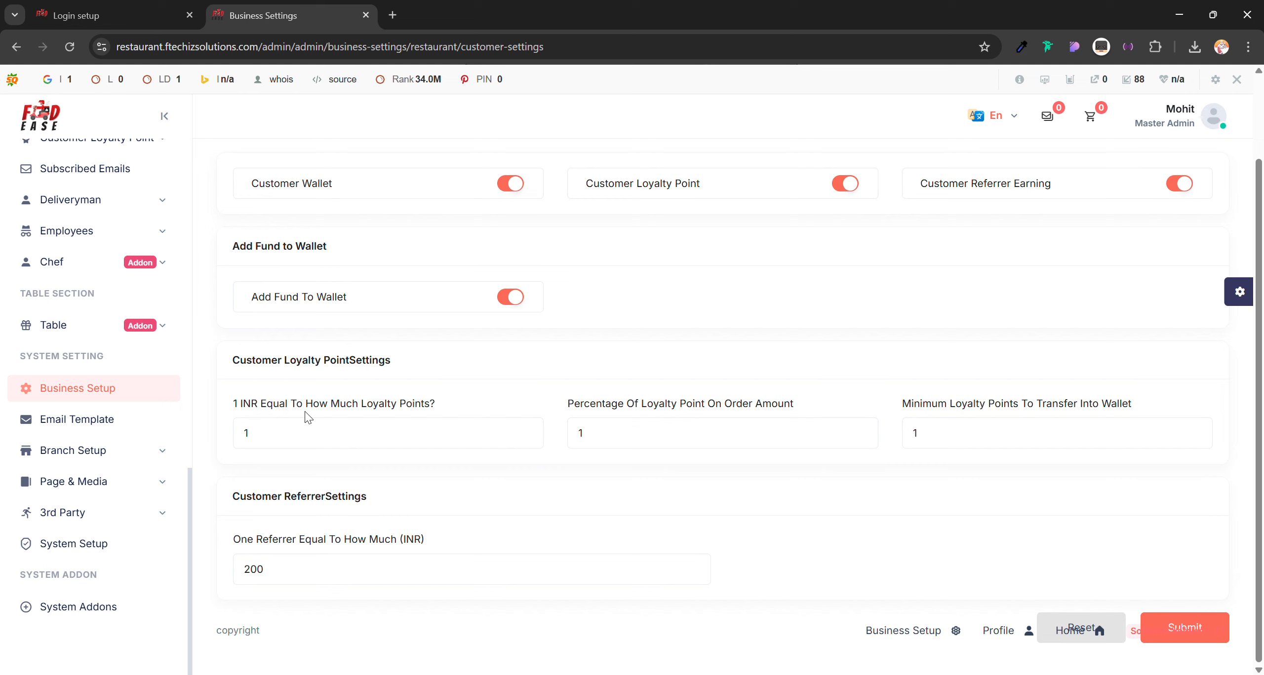
Set the loyalty point percentage on order amount to 10 and the minimum loyalty points to transfer into wallet to 100
click(281, 437)
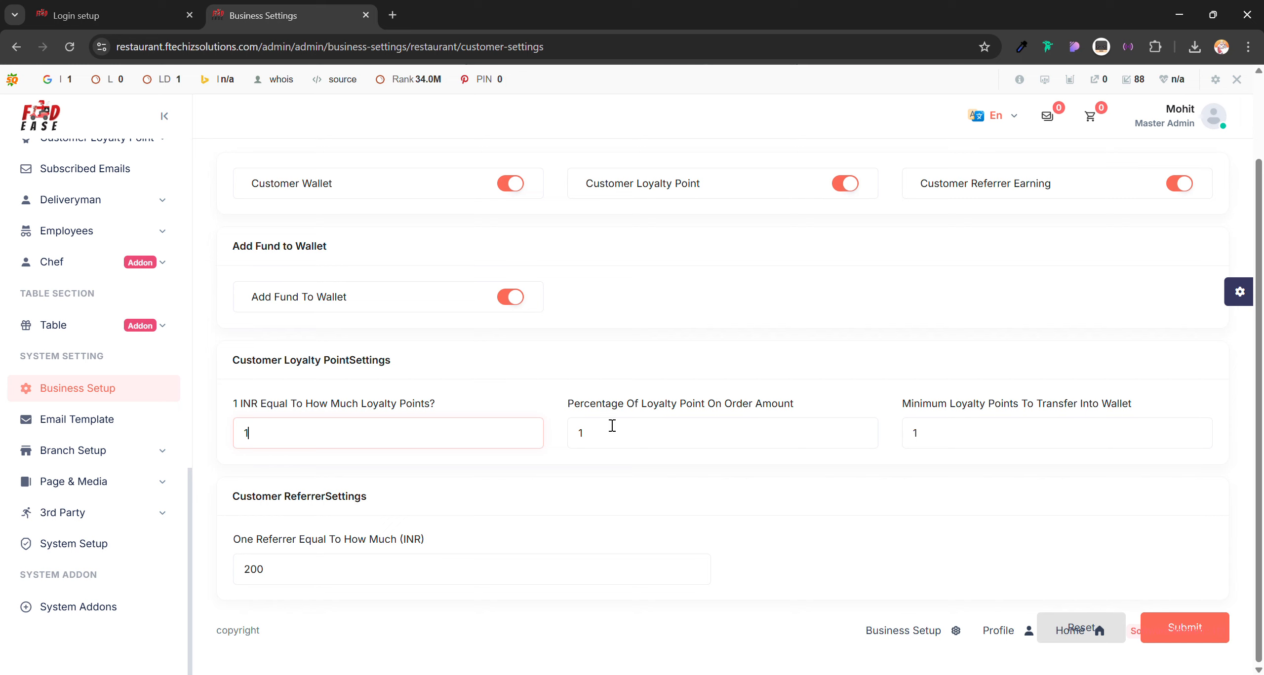
click(682, 444)
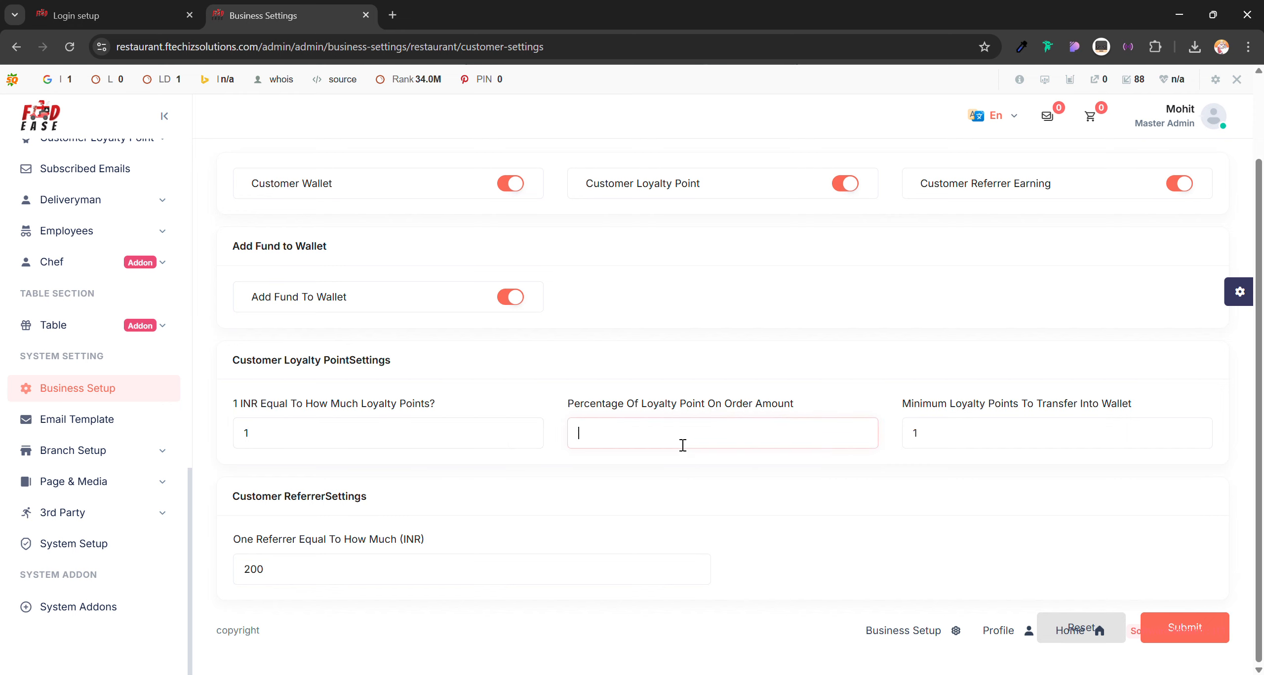
text(10)
click(953, 433)
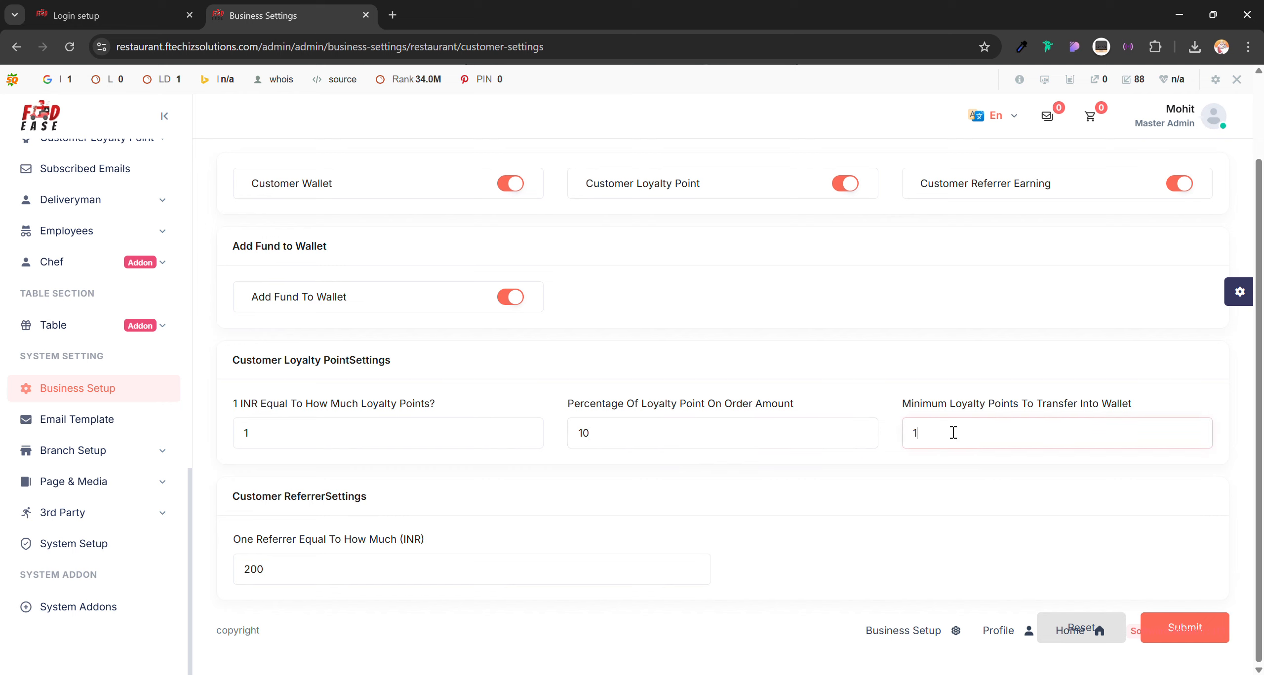
key(BackSpace)
text(100)
Set the value of one referrer to 100 INR and submit the customer settings
click(302, 575)
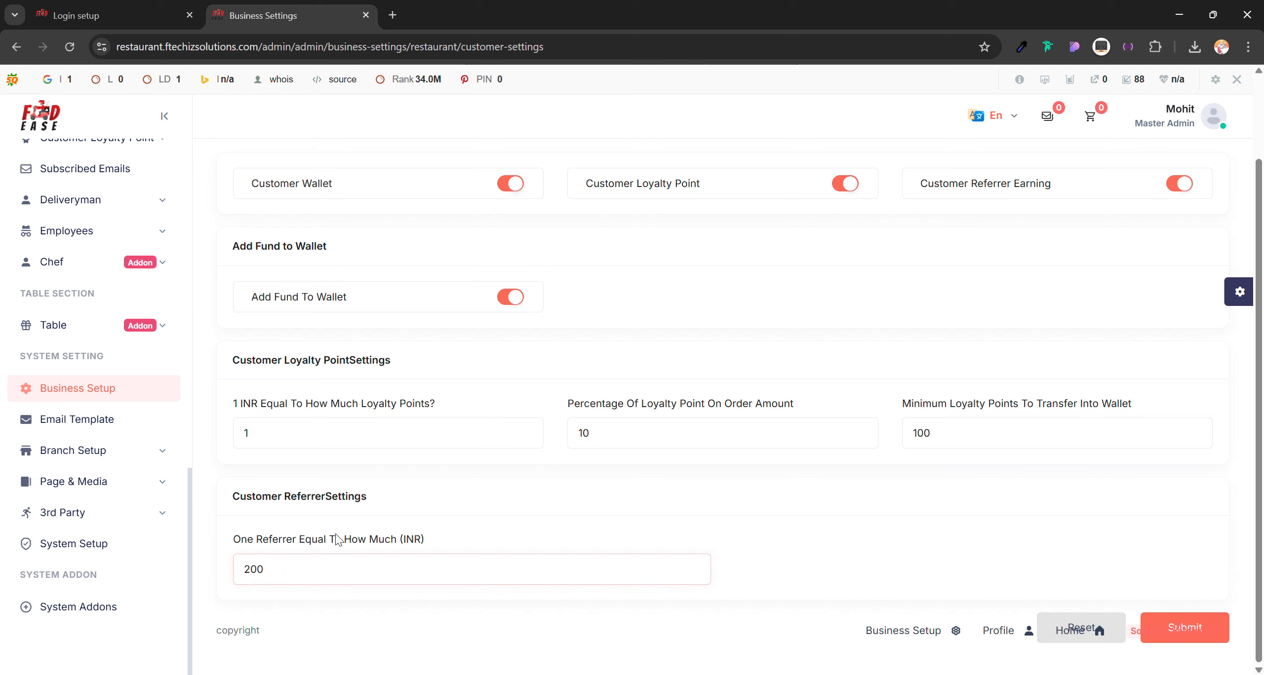
key(BackSpace)
key(BackSpace)
key(BackSpace)
text(100)
click(1171, 623)
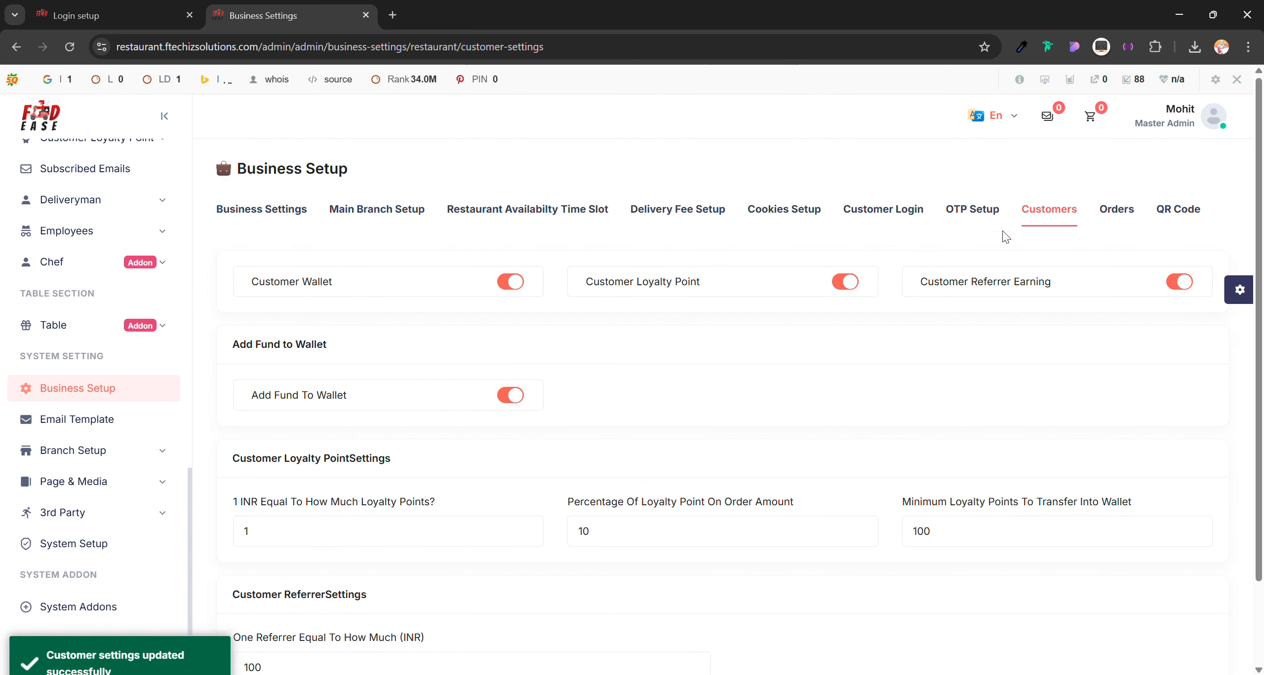
Review the order settings for minimum order value, schedule slot duration and cutlery status
click(1121, 214)
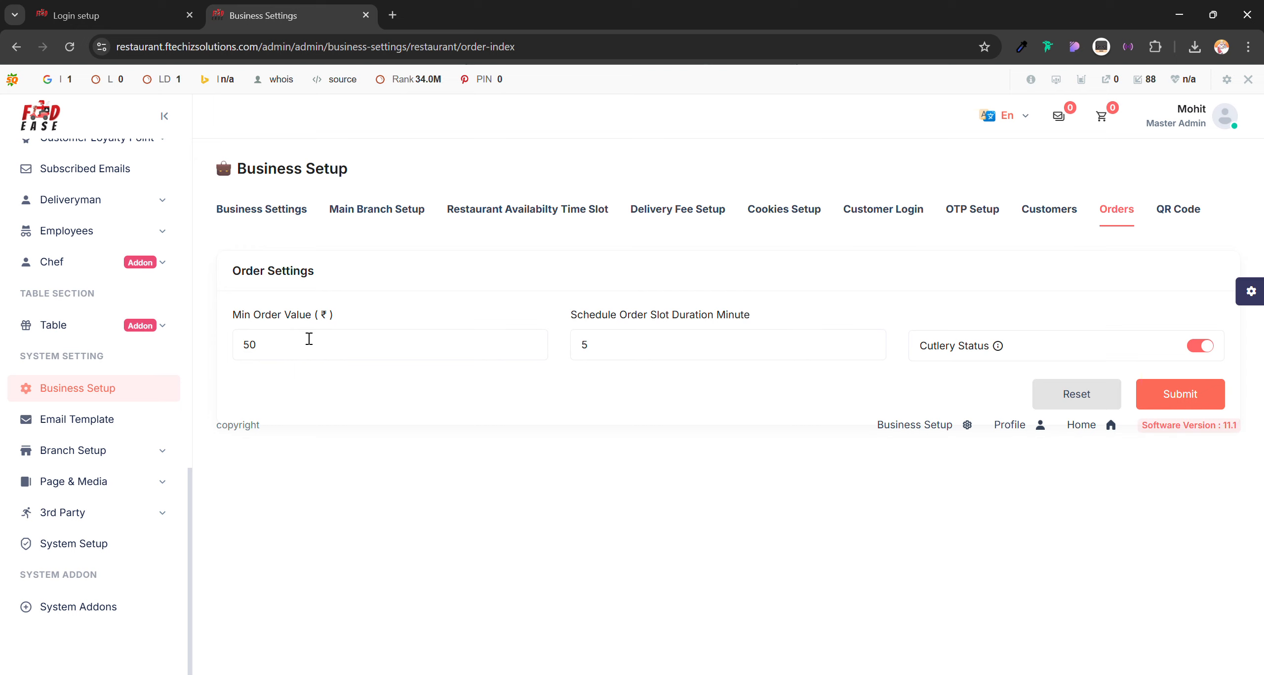
click(332, 339)
click(642, 360)
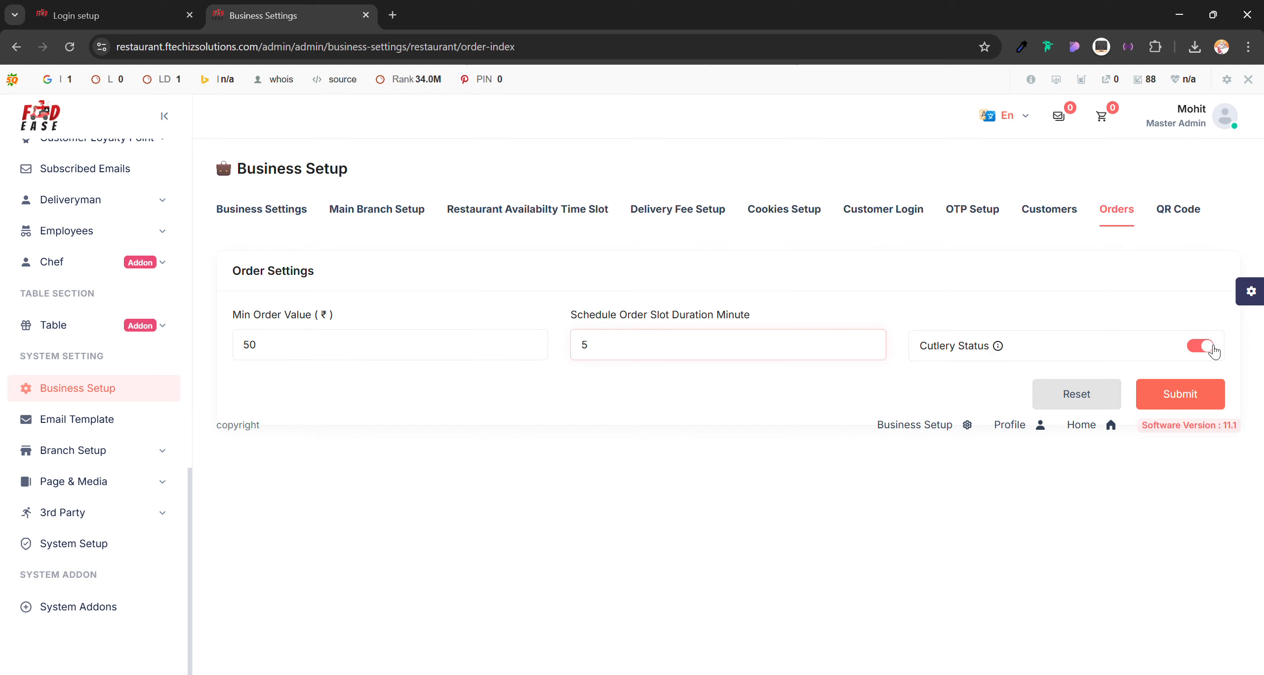
Examine the QR card design and its form fields, including the branch choice and the logo file selection
click(1186, 213)
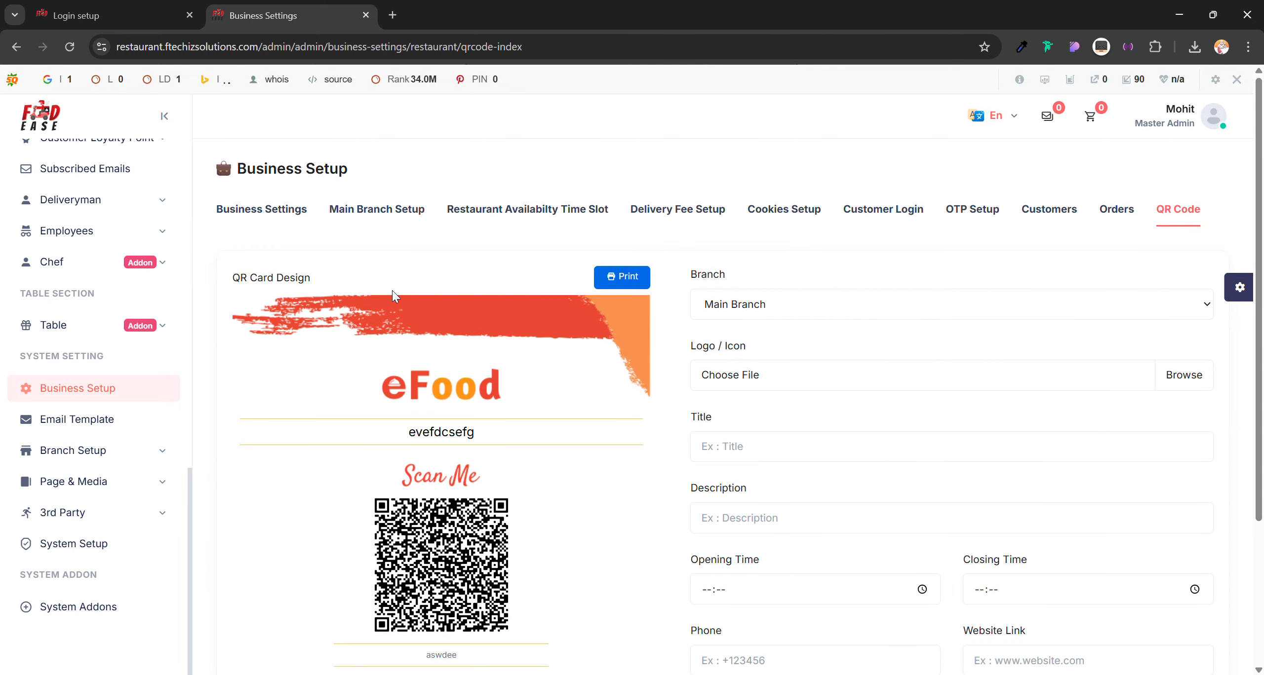
scroll(393, 286, down, 5)
scroll(642, 483, up, 4)
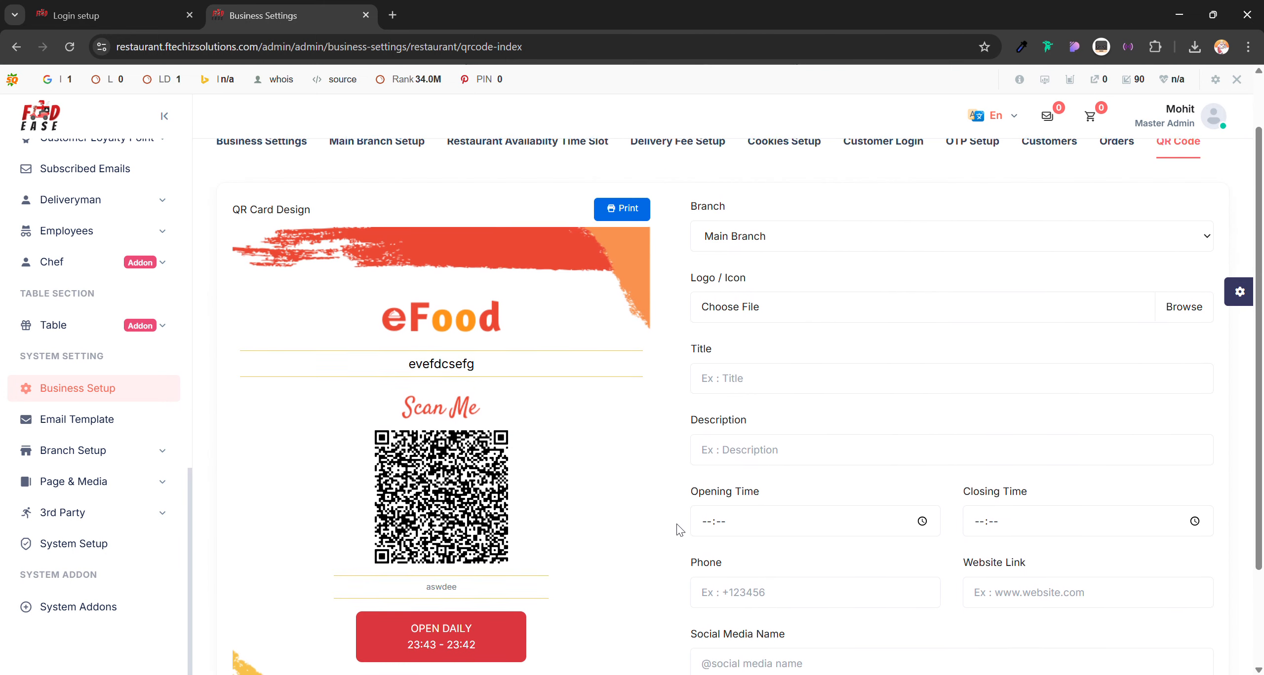
click(785, 309)
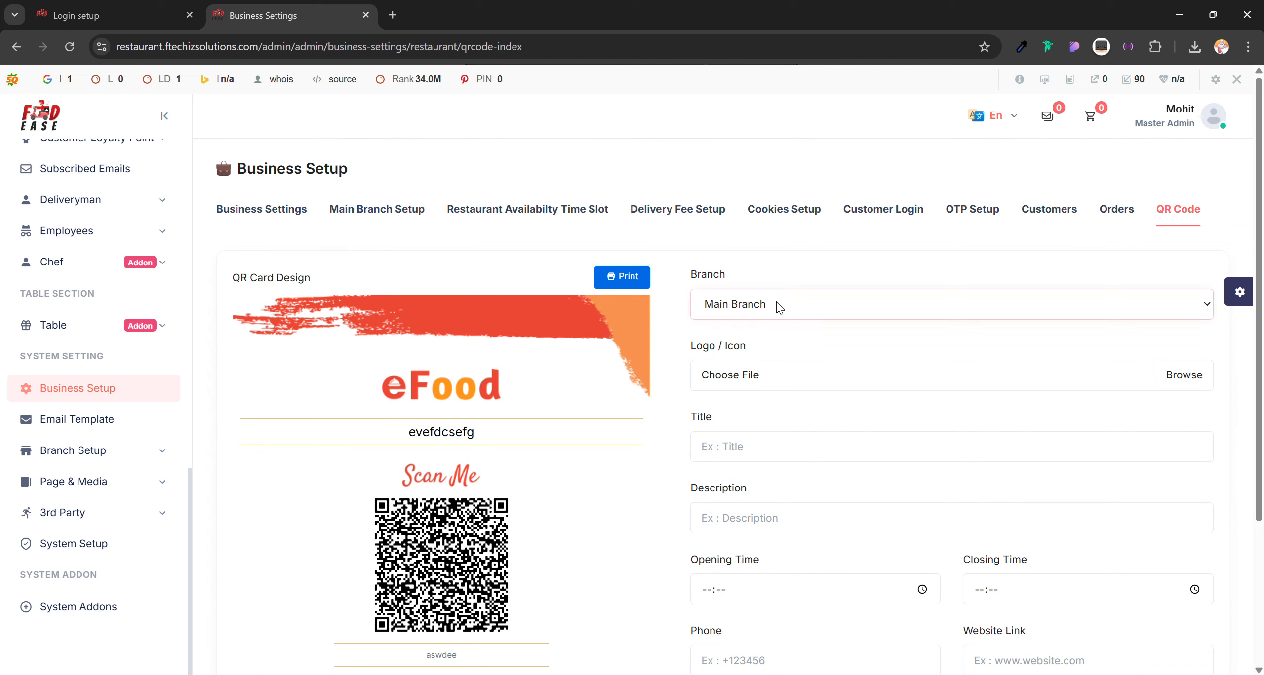
click(777, 388)
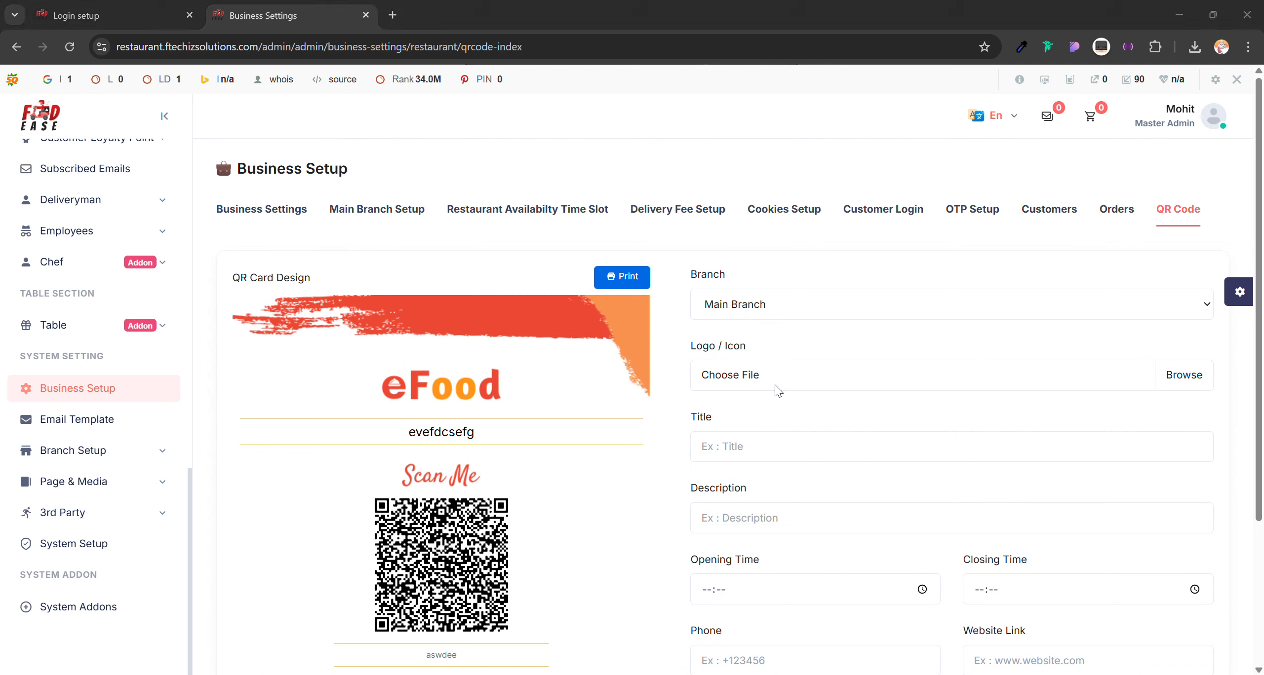
scroll(855, 410, down, 1)
scroll(855, 410, down, 2)
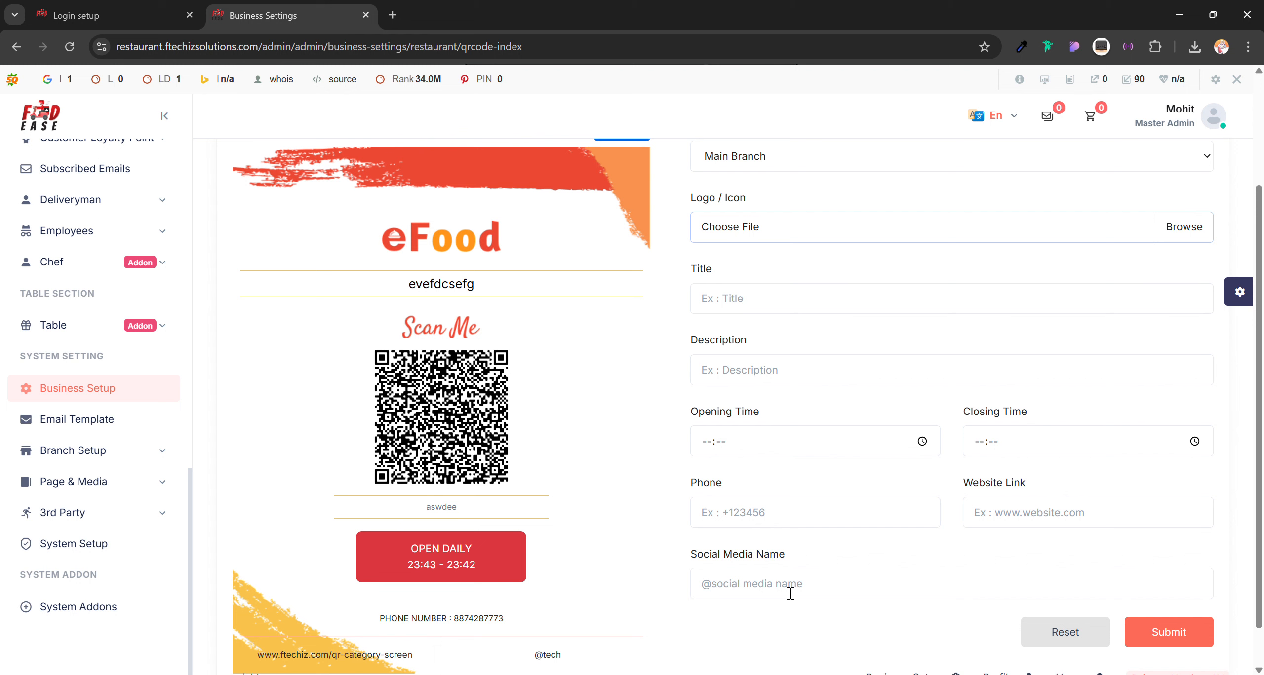
scroll(808, 482, down, 2)
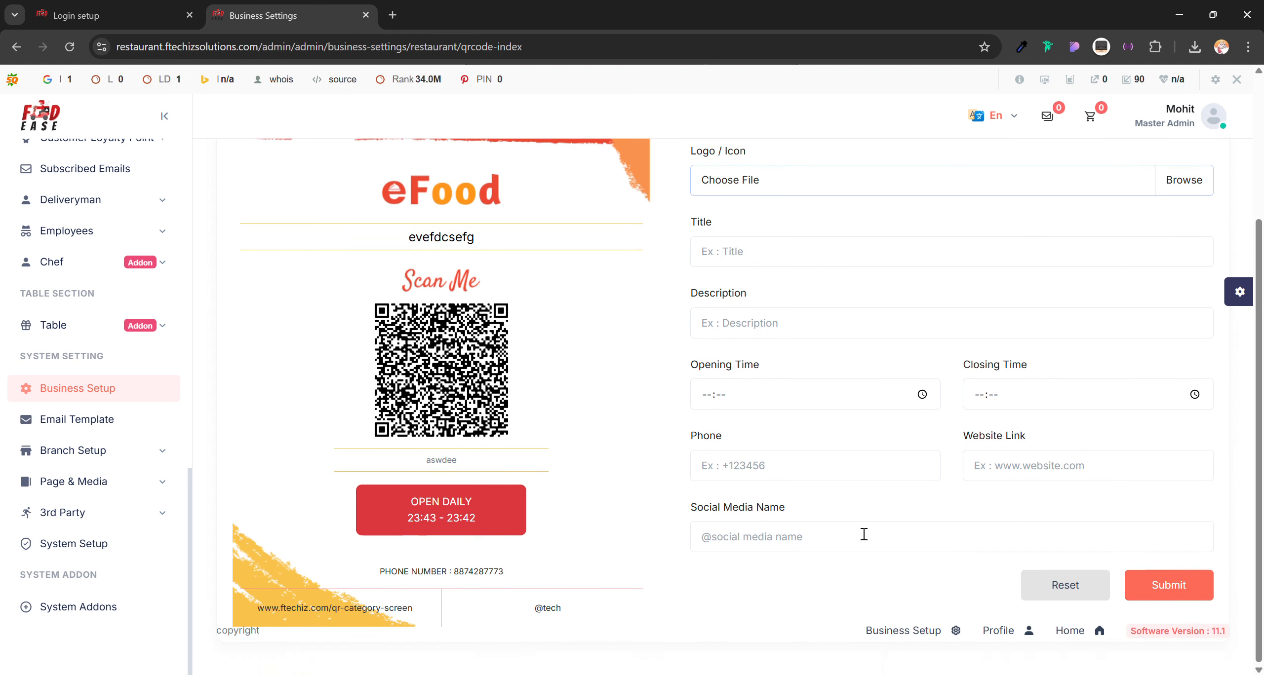
scroll(863, 532, up, 5)
scroll(863, 532, down, 5)
scroll(819, 469, up, 3)
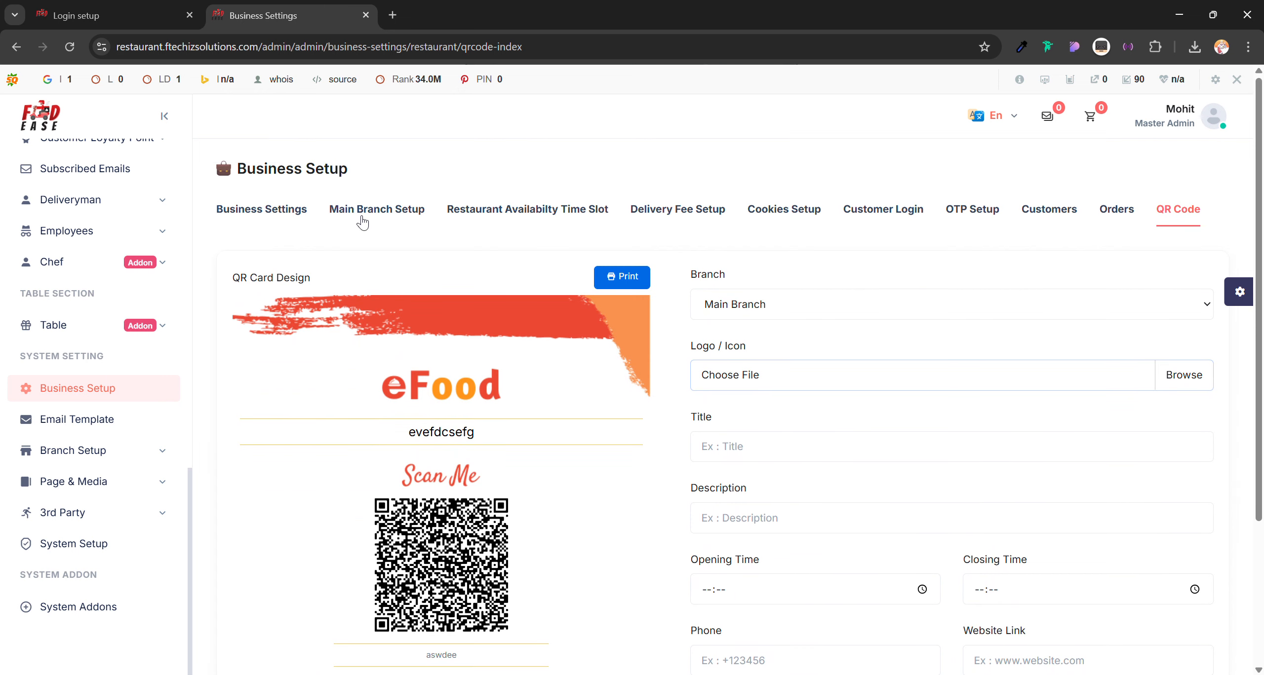
Preview the printable QR card and return to the QR Code setup
click(621, 277)
scroll(568, 410, down, 4)
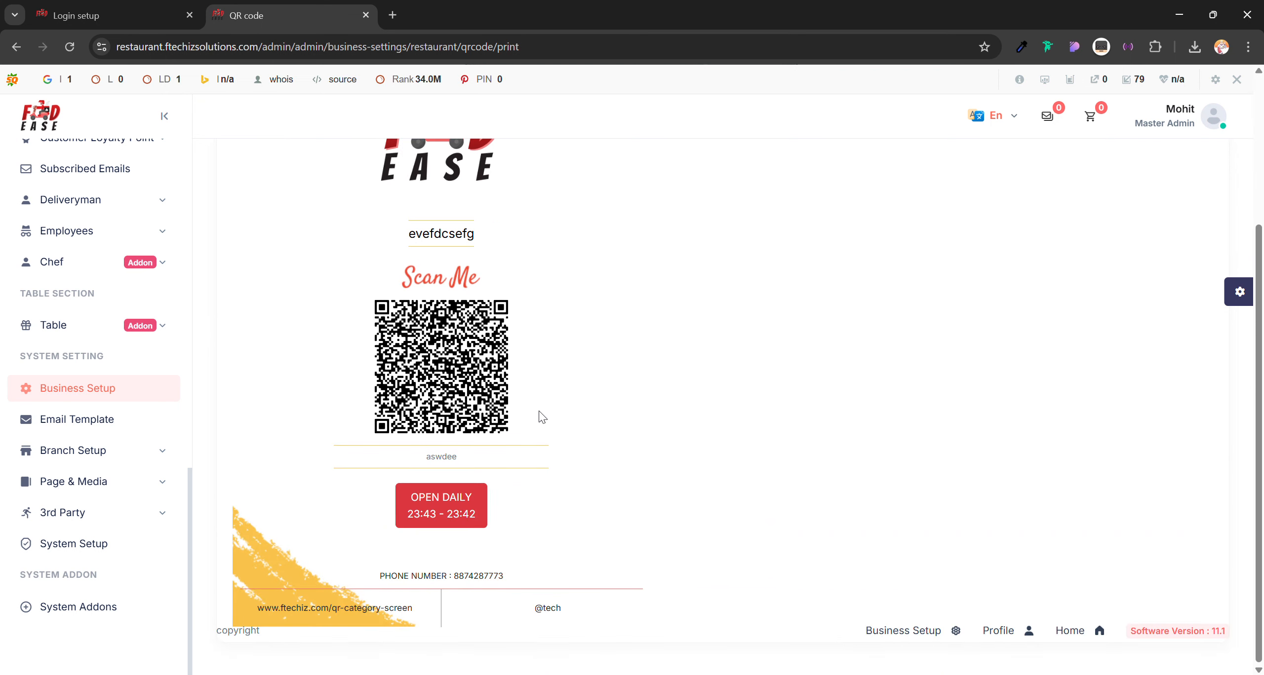
scroll(545, 517, up, 4)
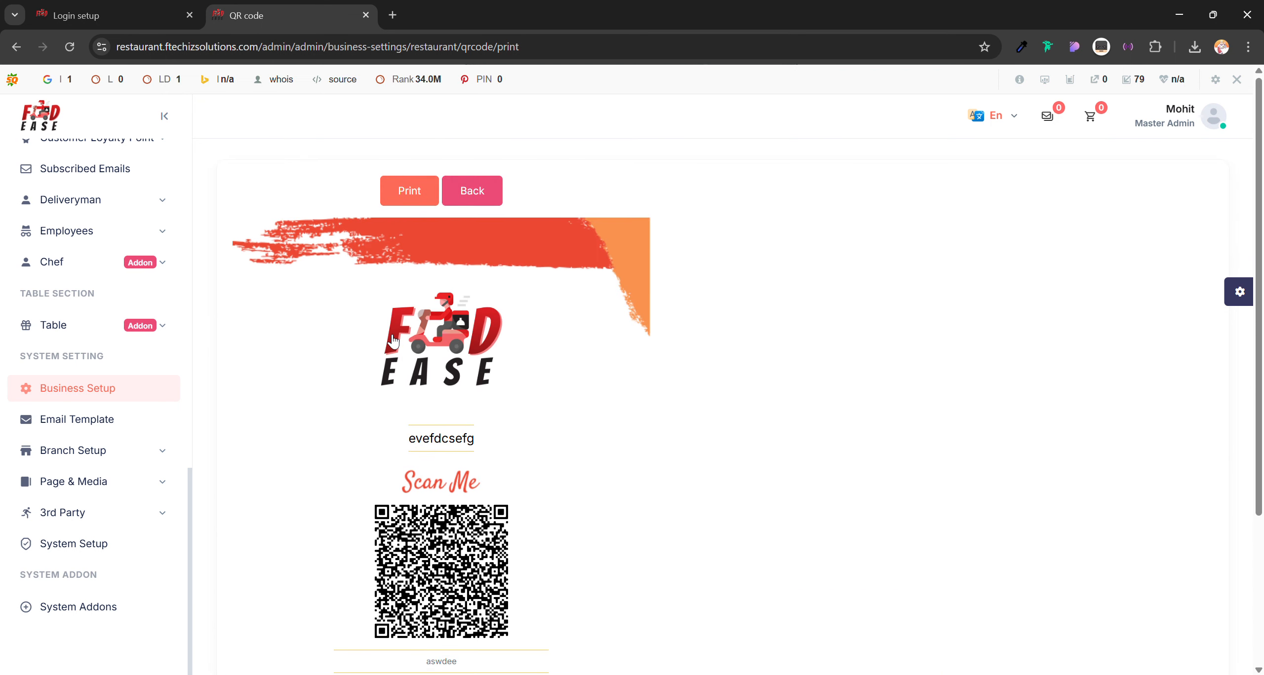
click(16, 55)
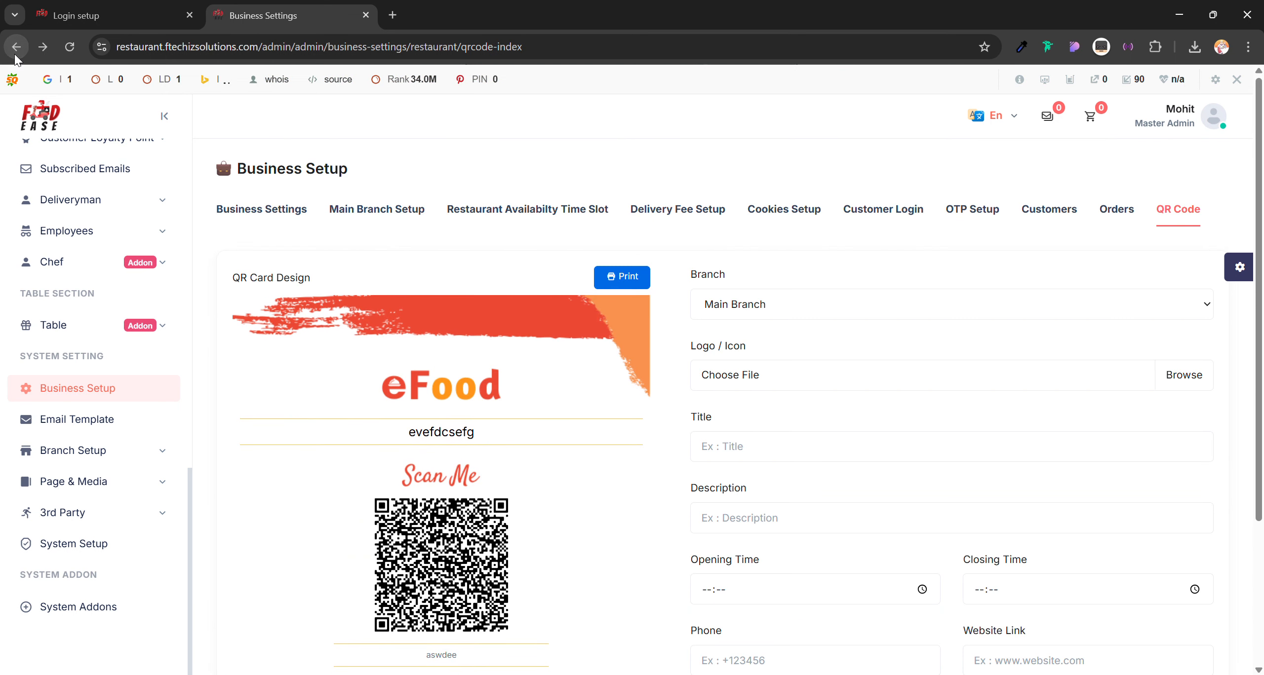
scroll(465, 376, down, 4)
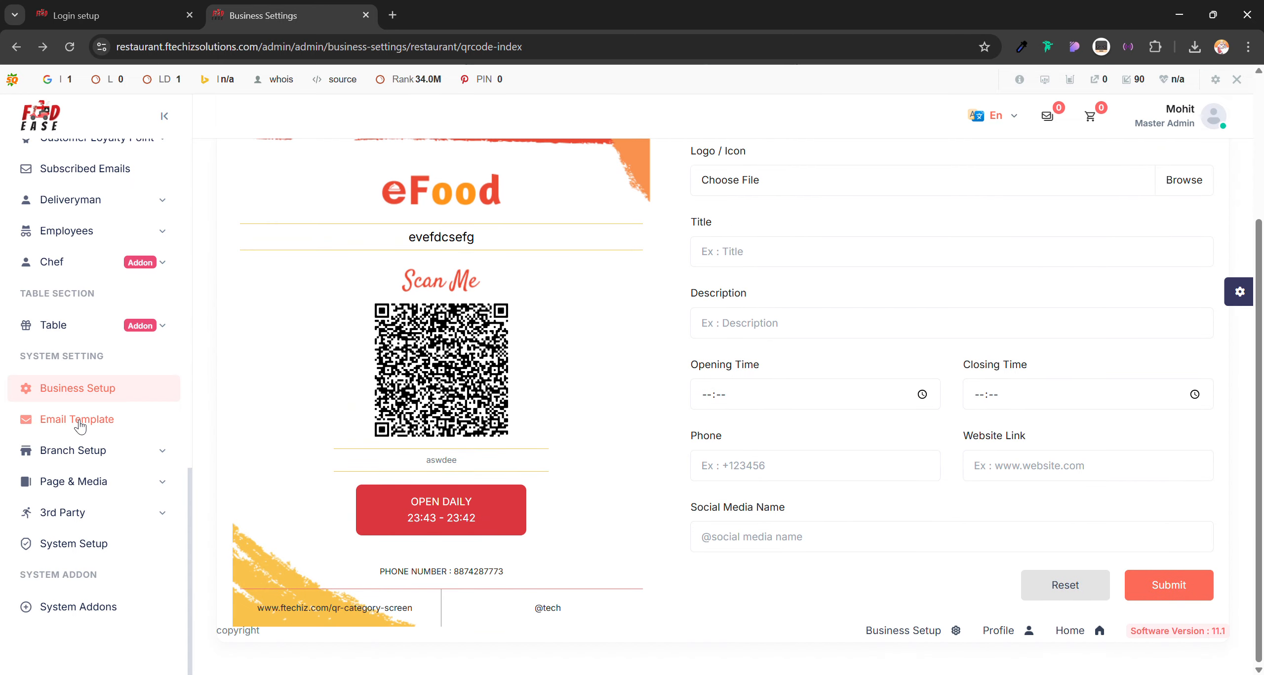
scroll(494, 395, up, 4)
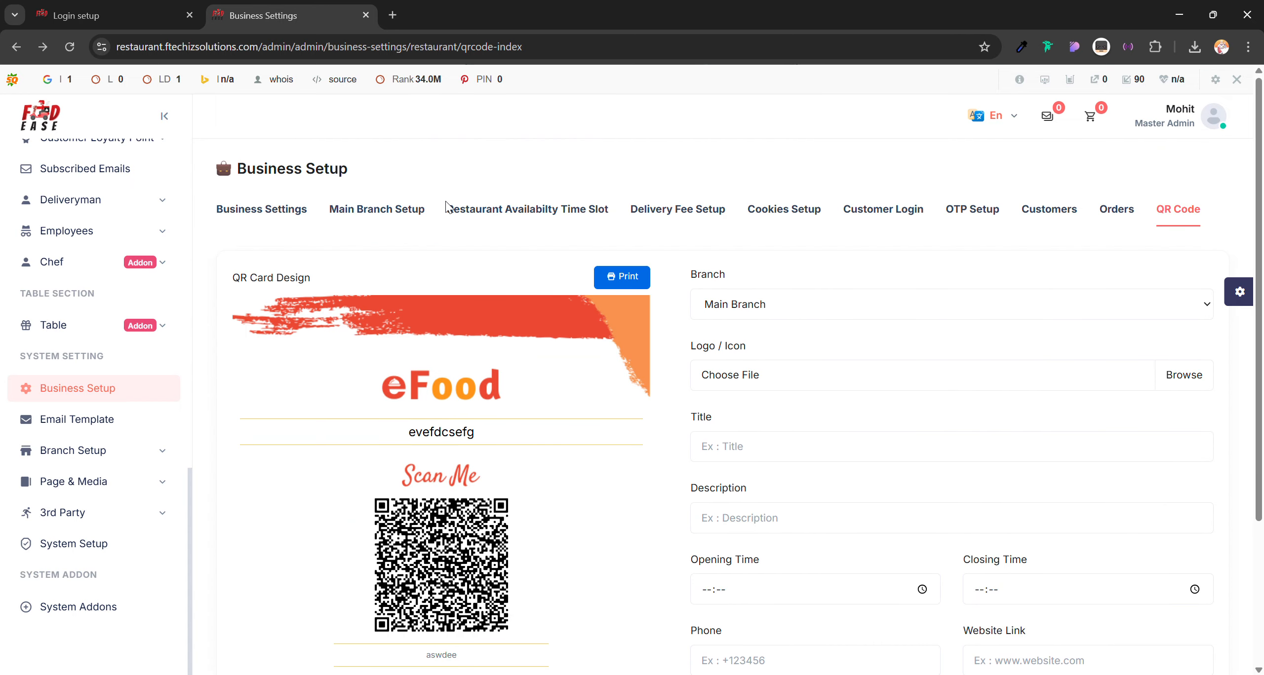